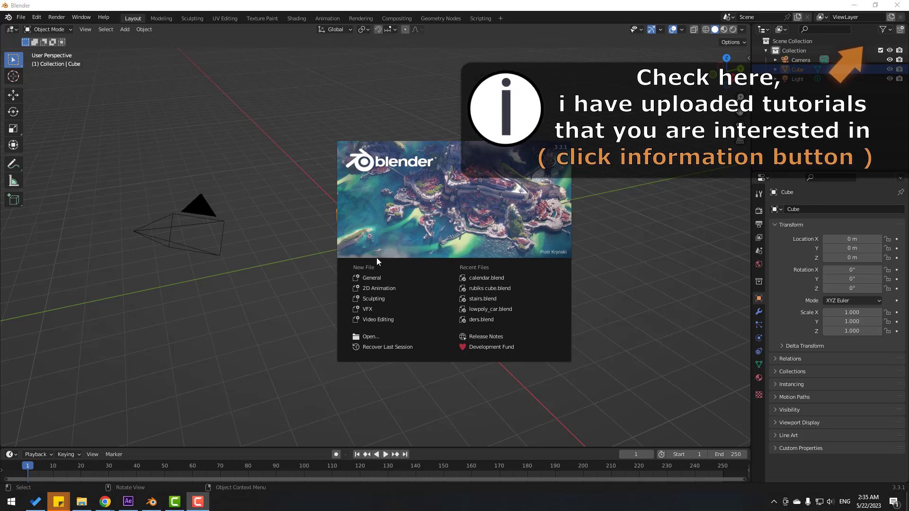
Start a new General file and delete the default camera, cube and light
left_click(372, 278)
left_click(303, 263)
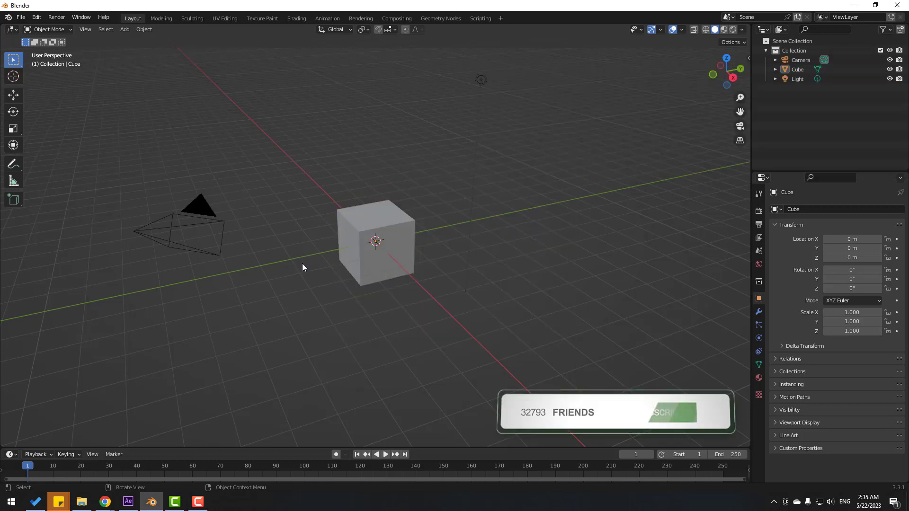
key("a")
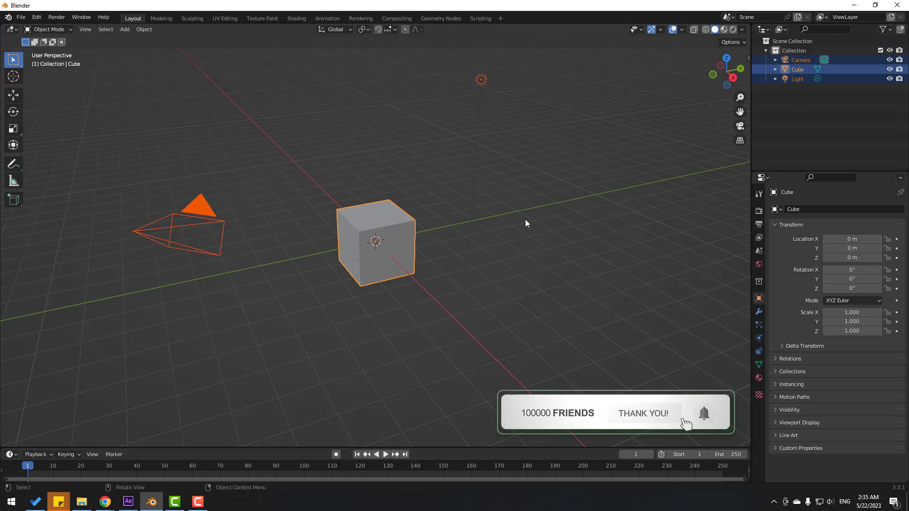
key("Delete")
Import the FBX model old leather sofa.fbx into the empty scene
left_click(22, 17)
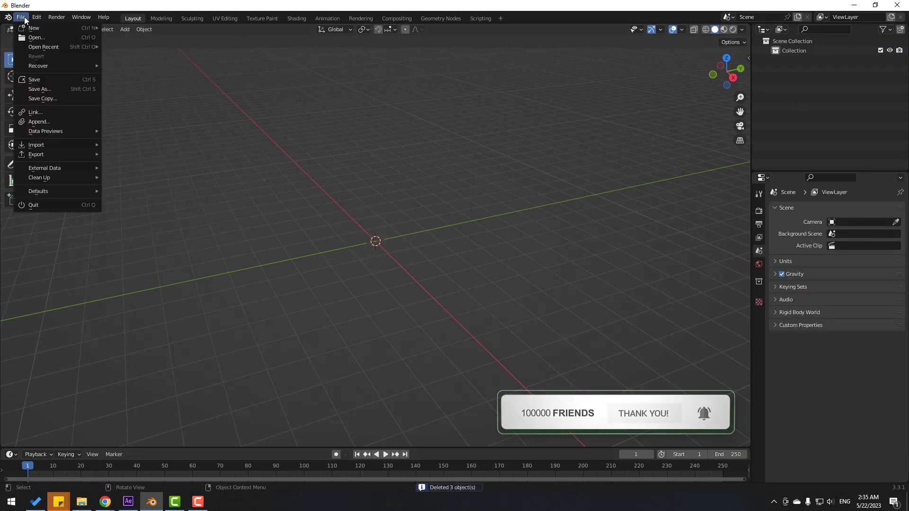
mouse_move(62, 145)
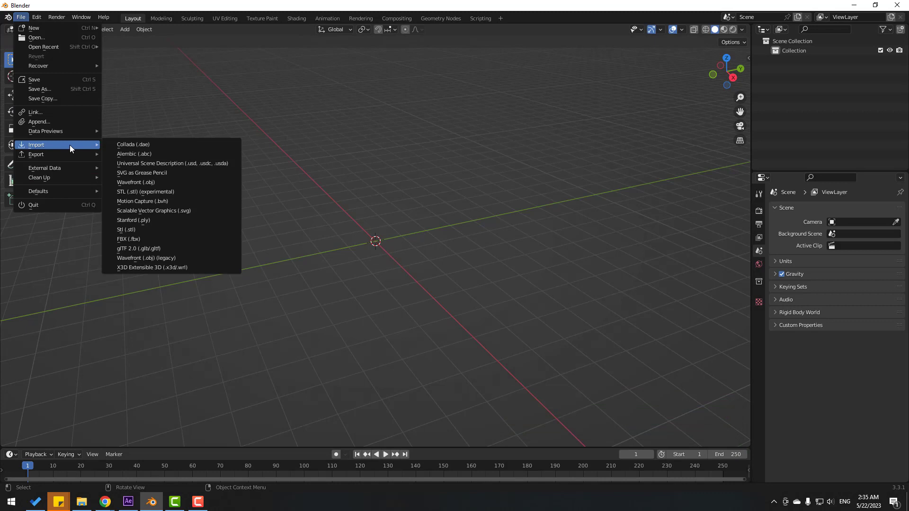
left_click(132, 240)
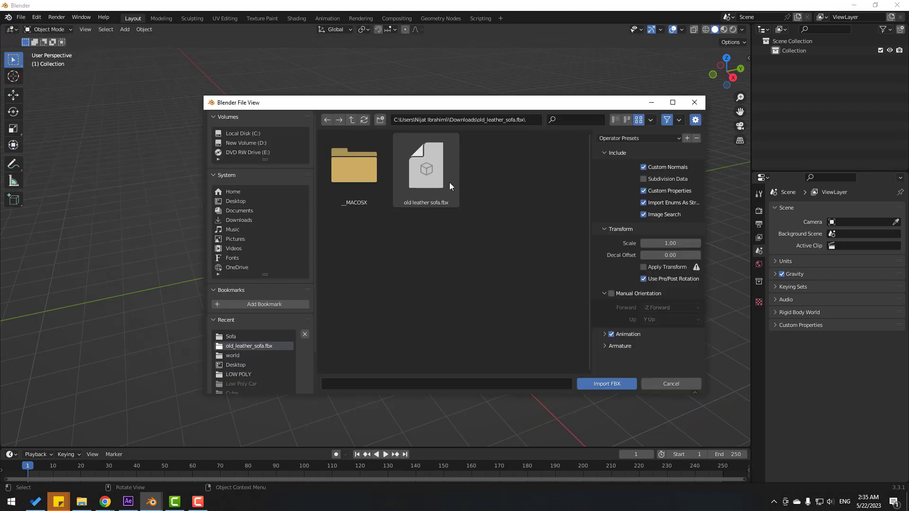
left_click(430, 161)
left_click(601, 385)
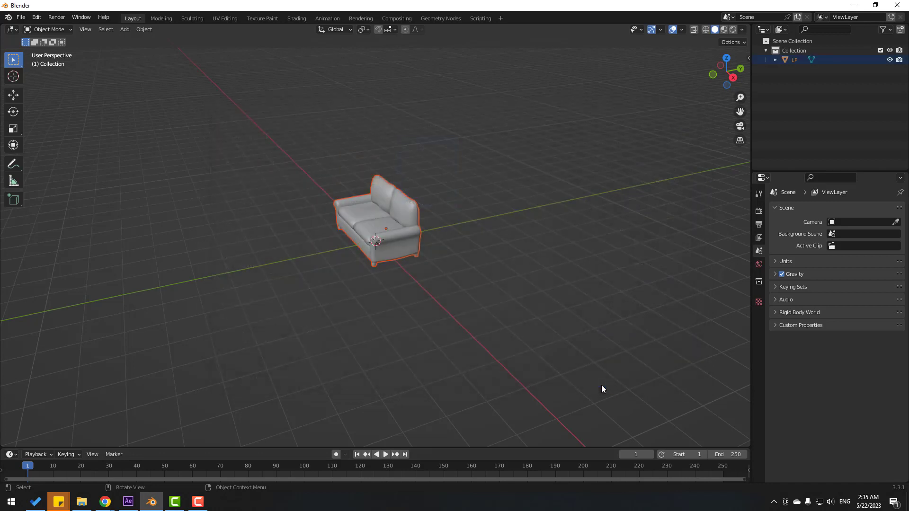
Export the sofa model as a legacy Wavefront OBJ file named sofa in the Sofa folder
scroll(280, 212, "up", 8)
scroll(201, 204, "down", 2)
left_click_drag(225, 204, 340, 195)
scroll(340, 195, "down", 2)
left_click(18, 17)
mouse_move(50, 155)
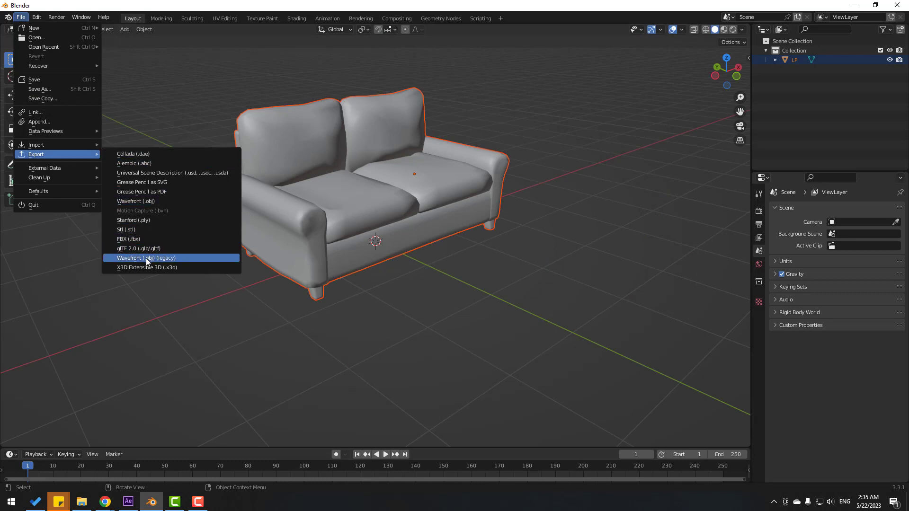
left_click(164, 257)
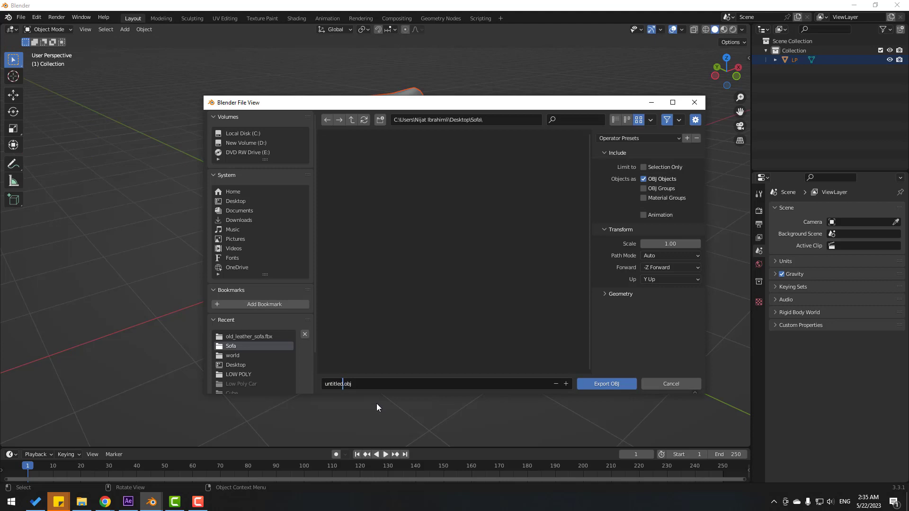
key("BackSpace")
key("BackSpace")
key("BackSpace")
key("BackSpace")
key("BackSpace")
key("BackSpace")
key("BackSpace")
key("BackSpace")
type("sofa")
left_click(602, 385)
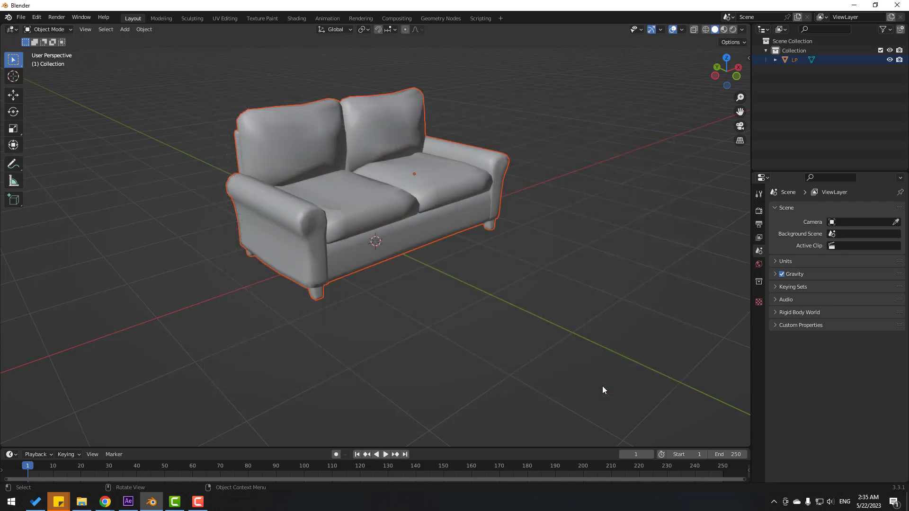
Switch to After Effects and create a composition named Sofa 3D with the HDTV 1080 25 preset and a 10-second duration
left_click(127, 502)
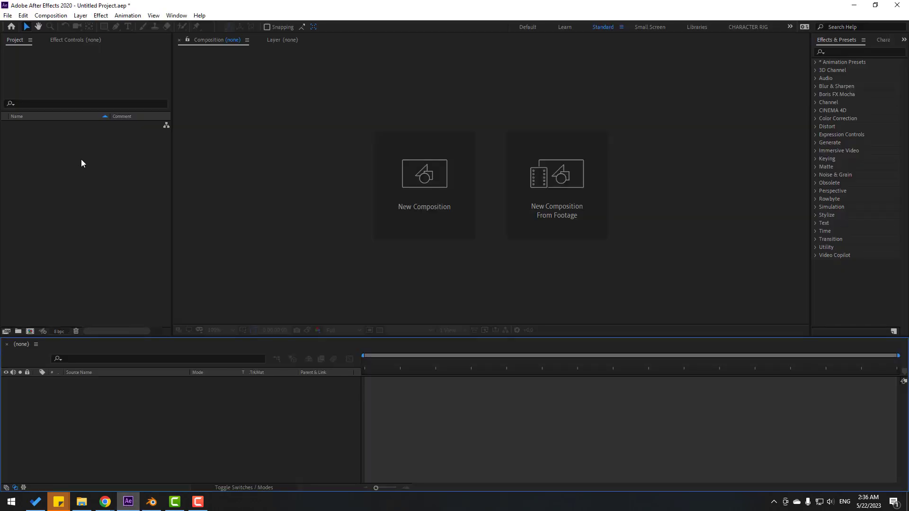
right_click(68, 142)
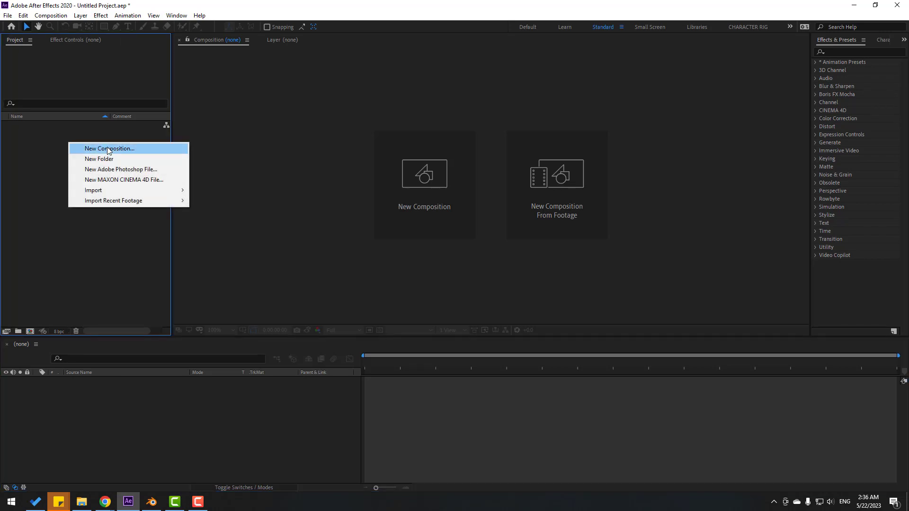
left_click(107, 148)
type("Sofa 3D")
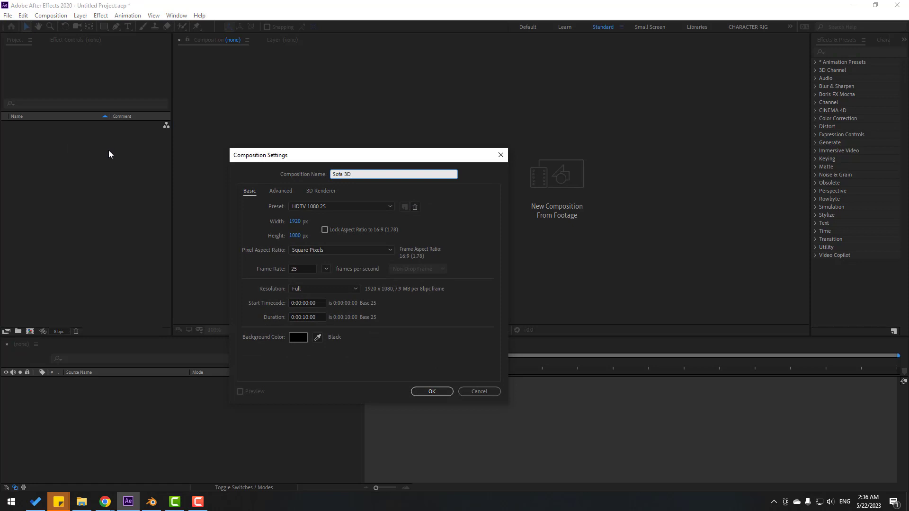
left_click_drag(336, 160, 354, 157)
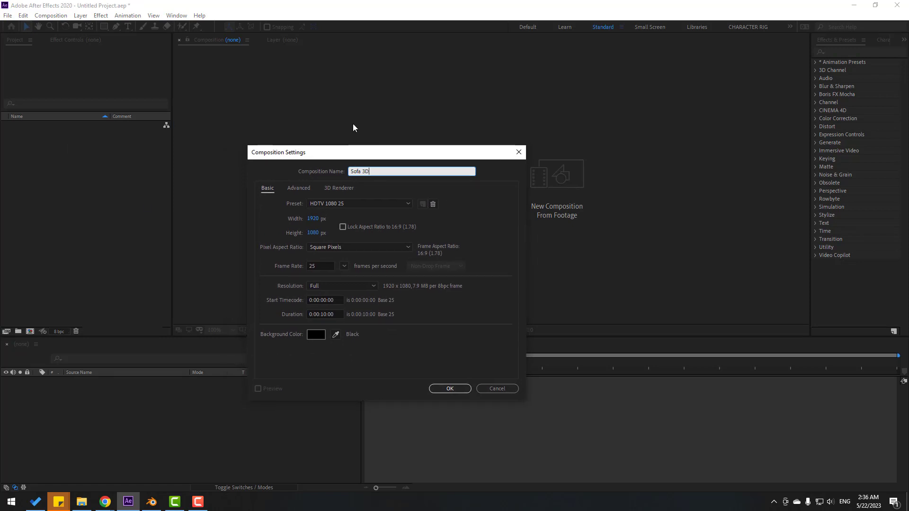
left_click(455, 390)
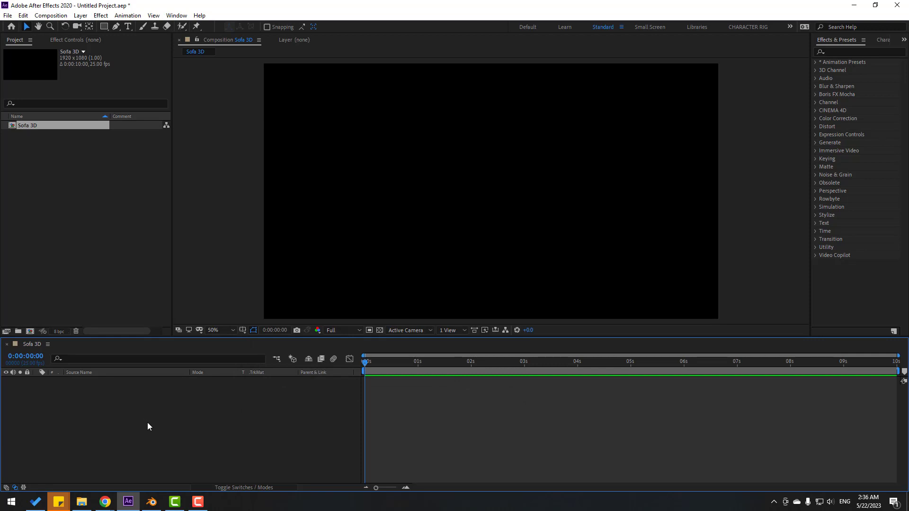
Add a solid layer named E3D with the colour 000000 to the composition
right_click(109, 410)
mouse_move(181, 306)
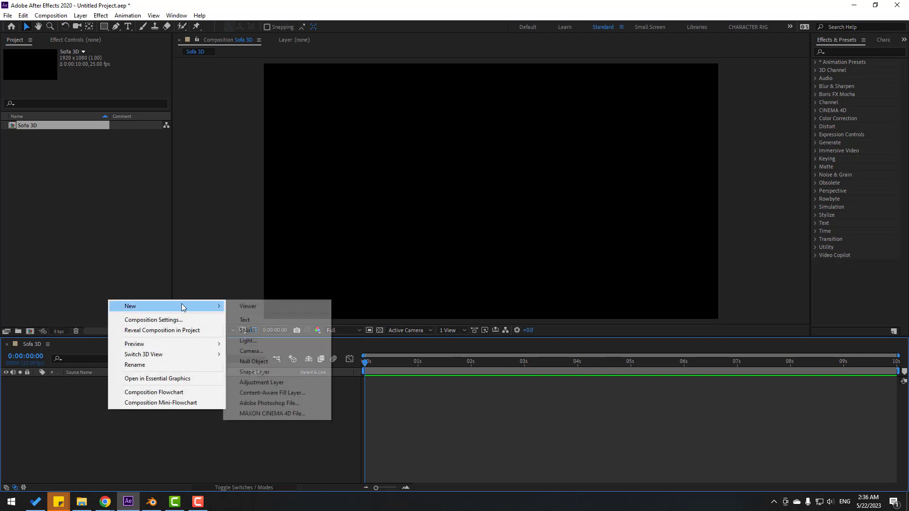
left_click(272, 332)
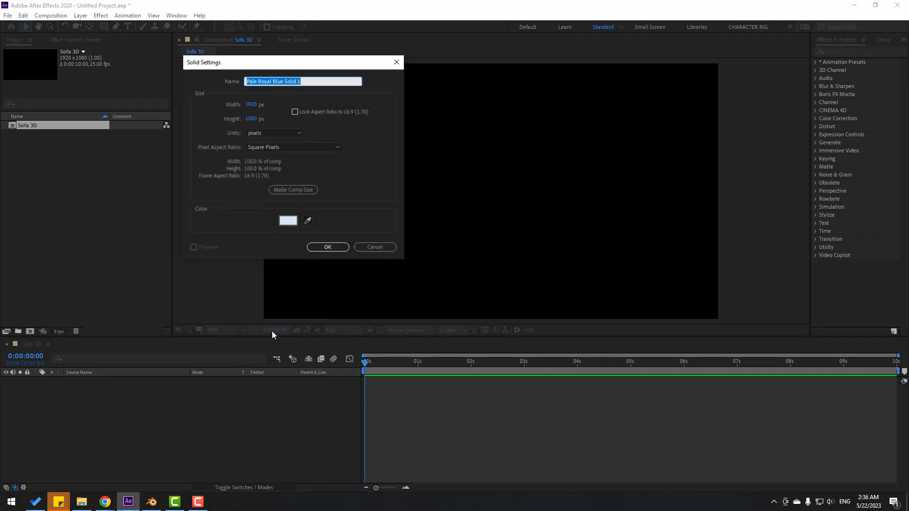
type("E3D")
left_click(288, 220)
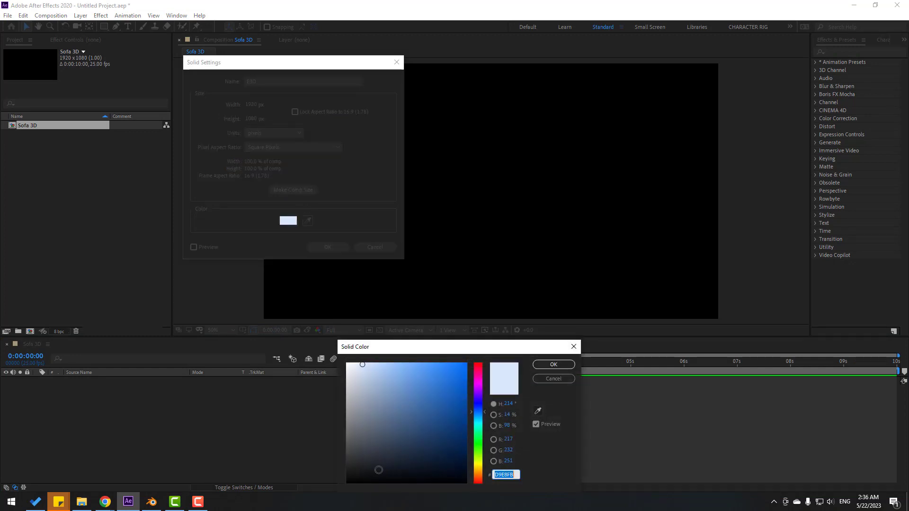
type("000000")
left_click(553, 364)
left_click(328, 247)
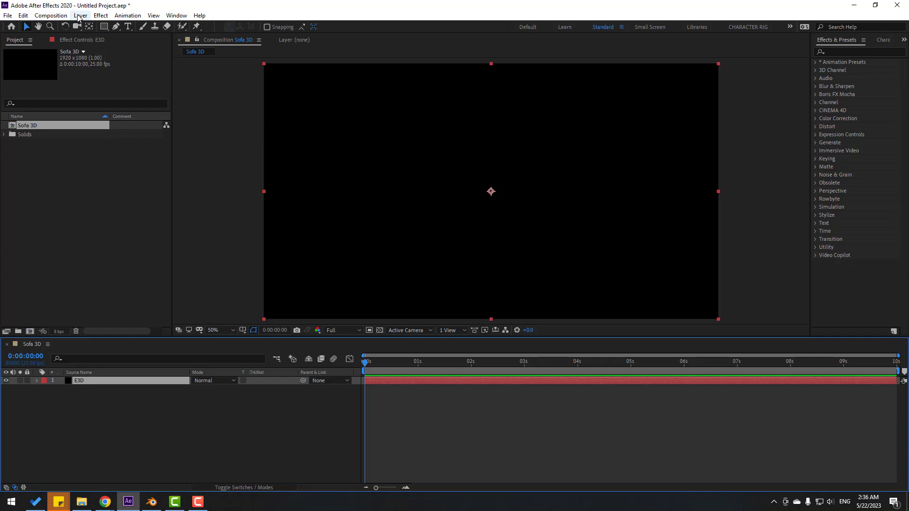
Apply the Video Copilot Element effect to the E3D layer and open its Scene Setup
left_click(101, 16)
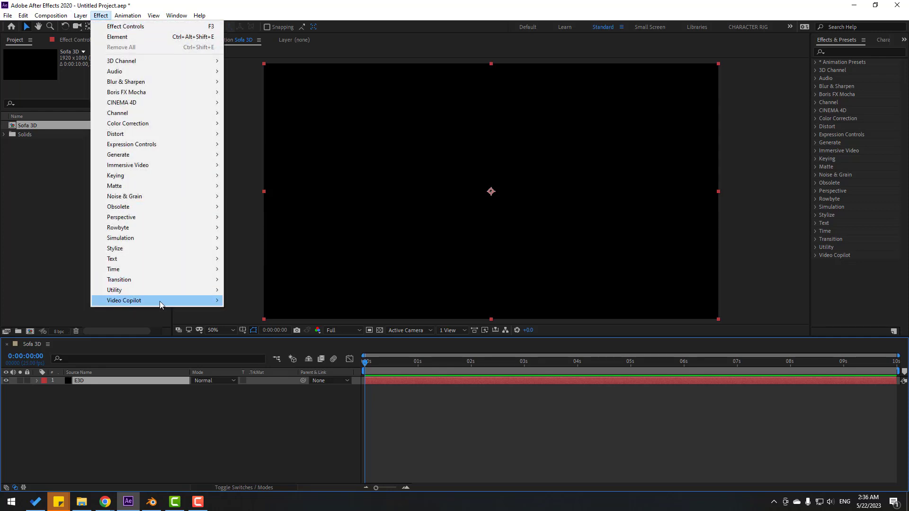
mouse_move(161, 301)
left_click(259, 302)
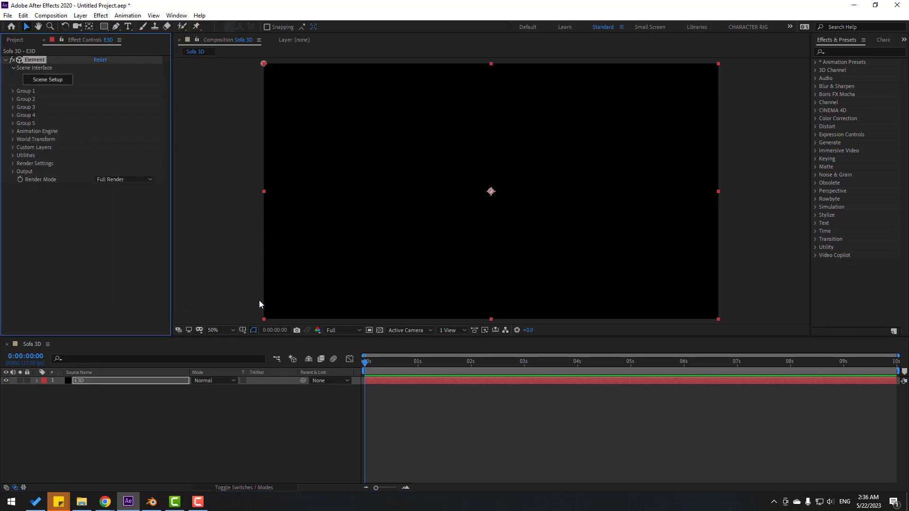
left_click(44, 81)
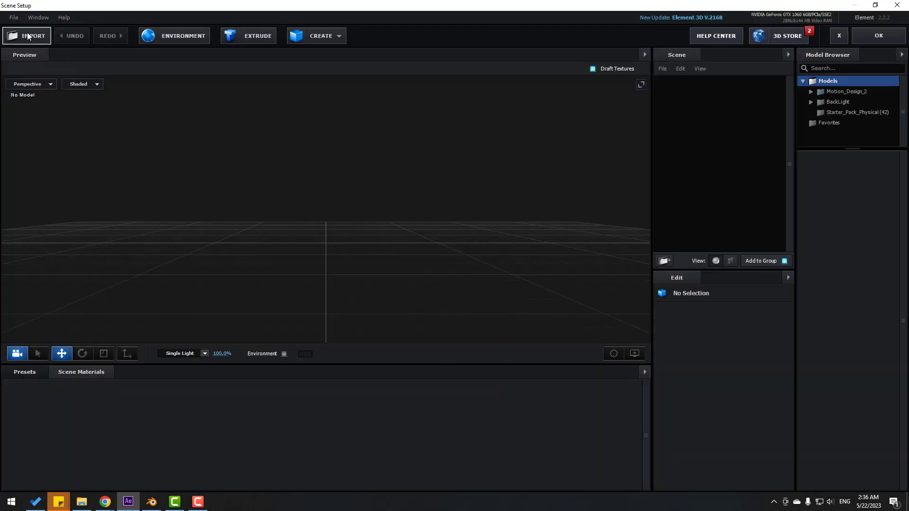
Import sofa.obj into the Element scene with the default import preferences and enable Normalize Size for it
left_click(28, 36)
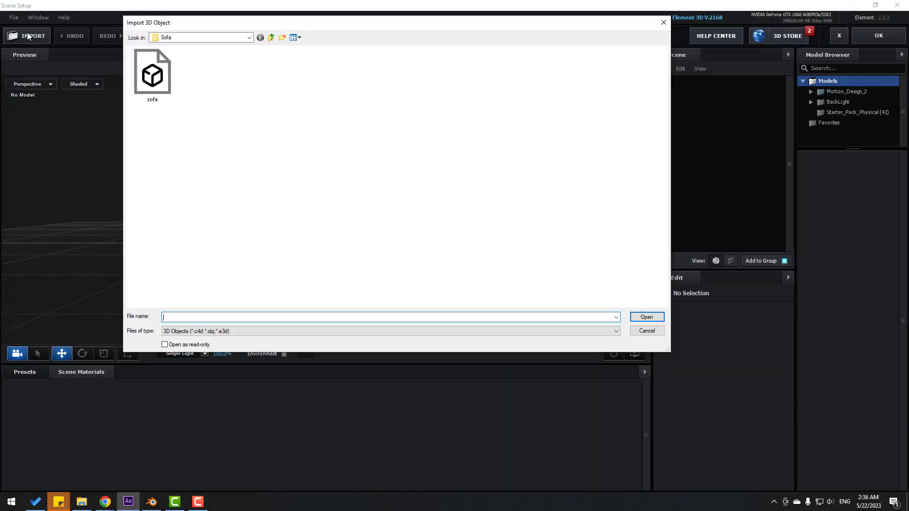
left_click(159, 84)
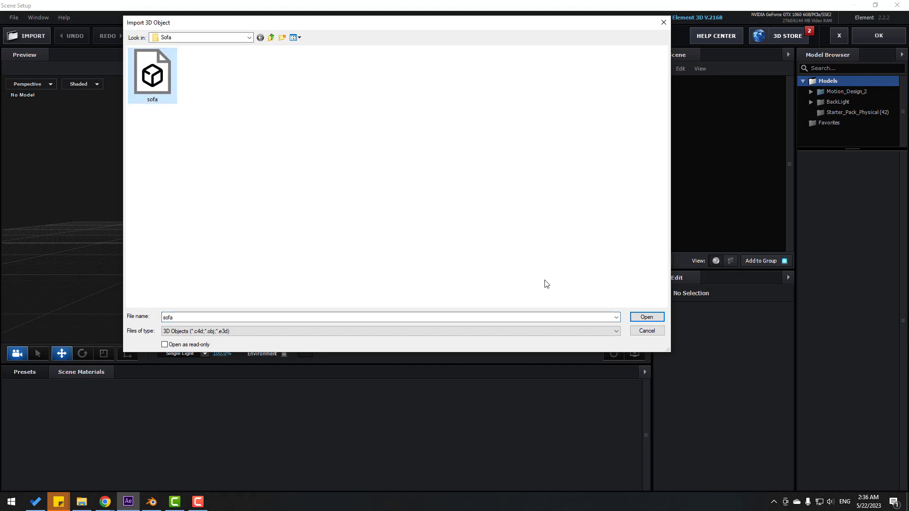
left_click(645, 317)
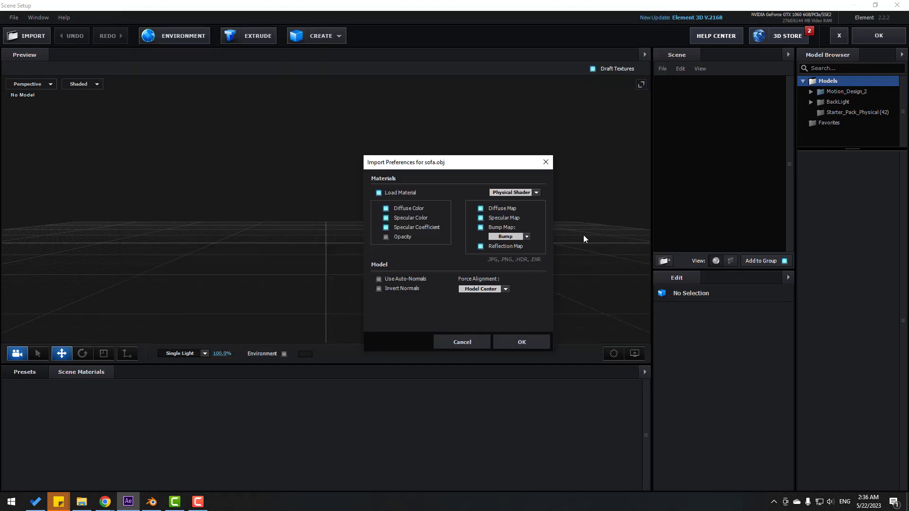
left_click(521, 345)
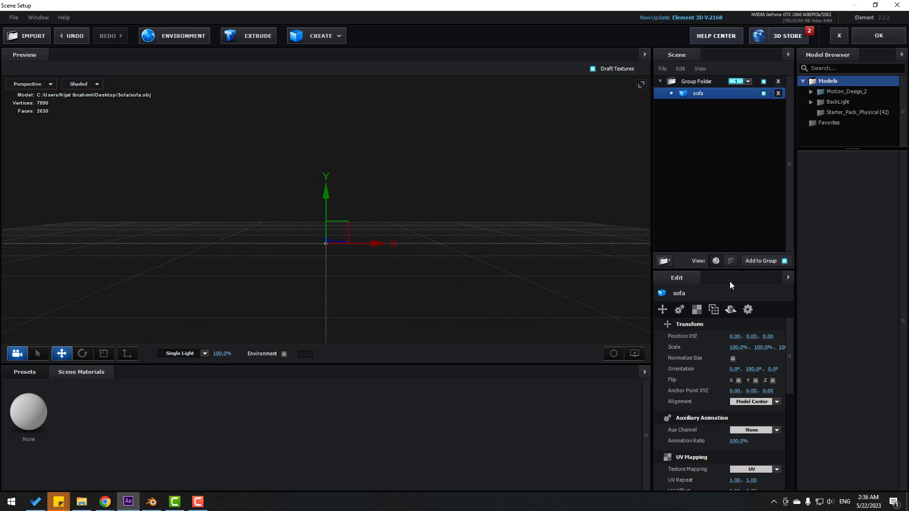
left_click(732, 358)
Apply the Leather Black material from the Fabric, Leather presets to the sofa
left_click_drag(200, 254, 186, 410)
left_click(29, 371)
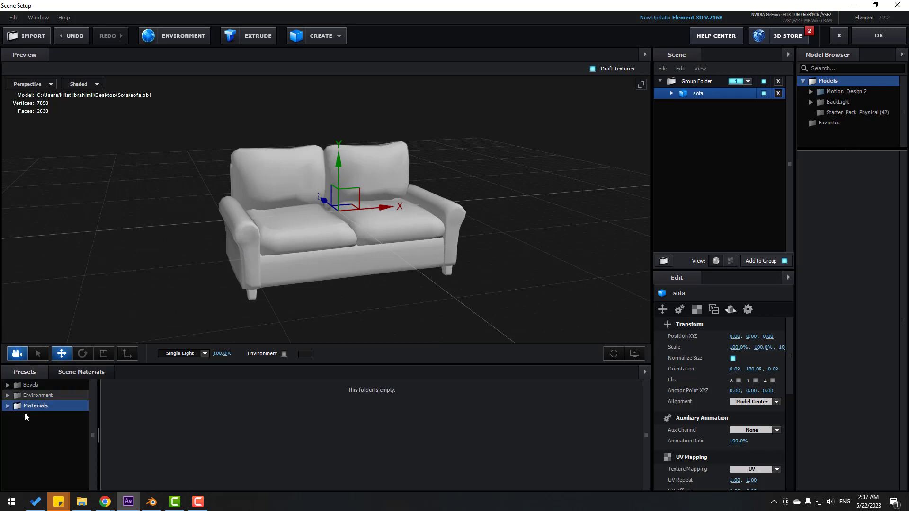
left_click(8, 406)
scroll(47, 433, "down", 3)
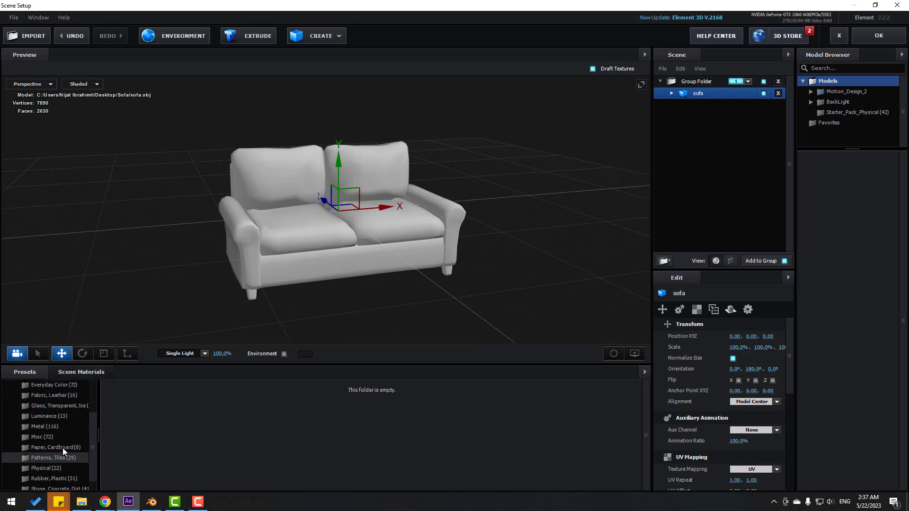
left_click(62, 416)
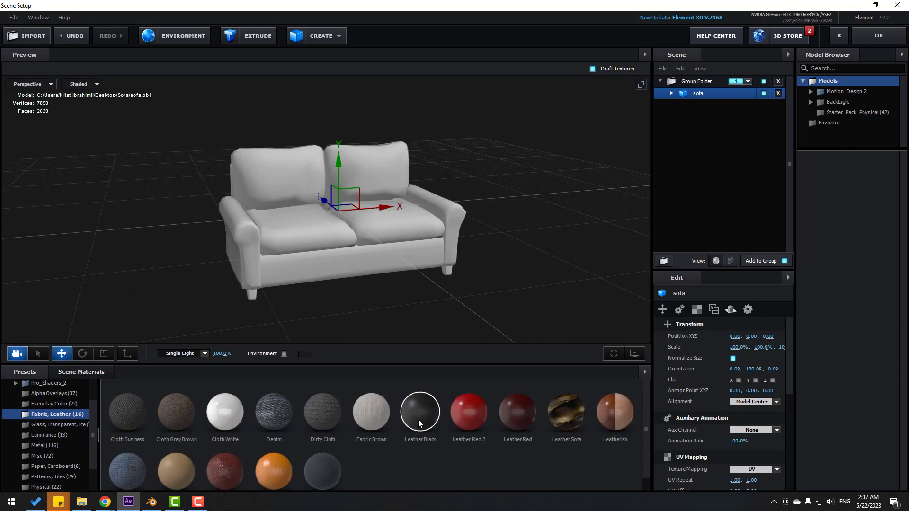
left_click_drag(434, 397, 302, 245)
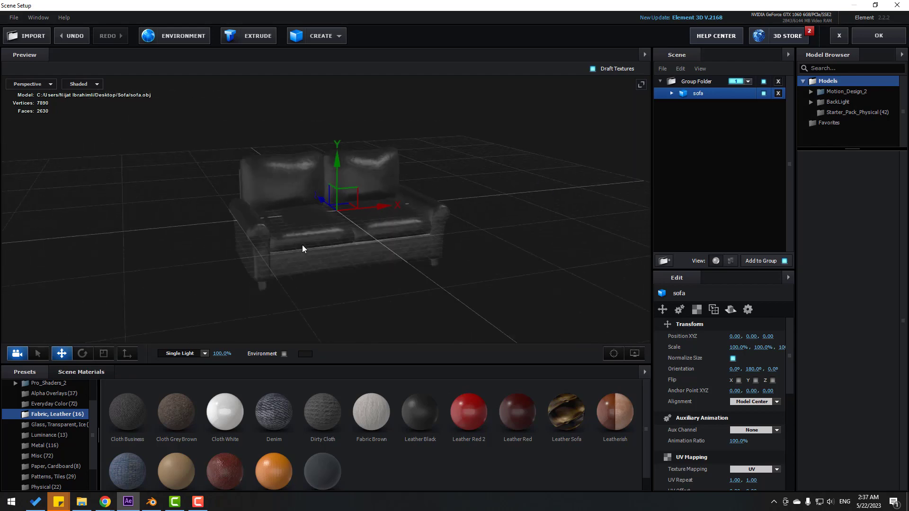
Create a plane model and lower it beneath the sofa to a Y position of about -0.63
left_click(330, 37)
left_click(446, 59)
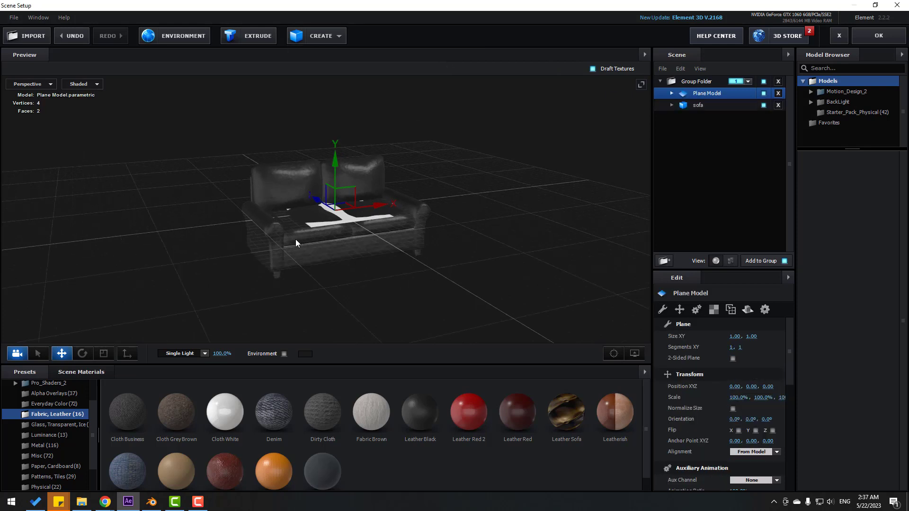
left_click_drag(295, 239, 336, 235)
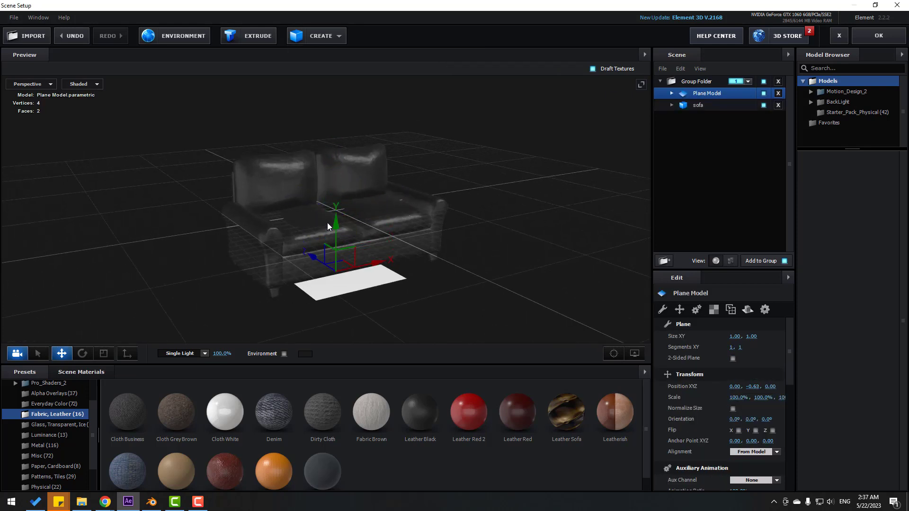
Scale the plane up into a large floor, to about 2748% in X and 2440% in Y
left_click(103, 354)
scroll(327, 279, "down", 5)
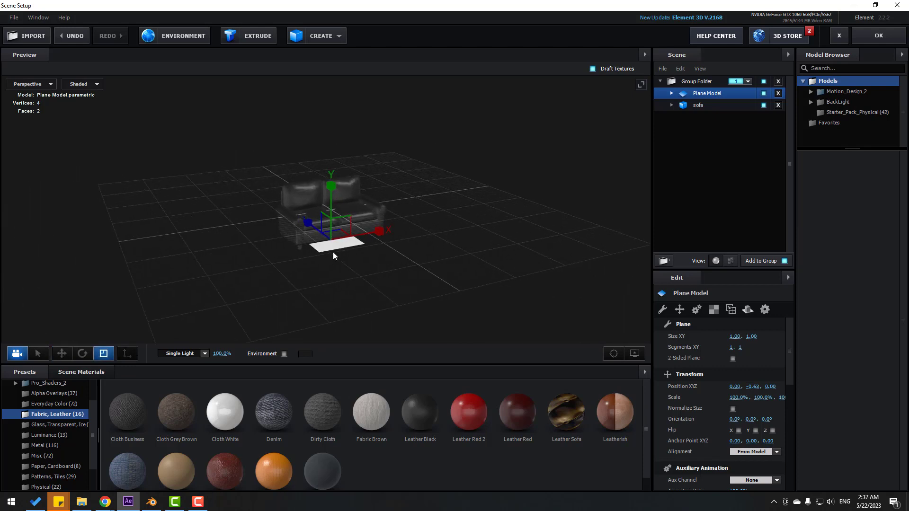
left_click_drag(332, 237, 531, 142)
scroll(331, 231, "down", 3)
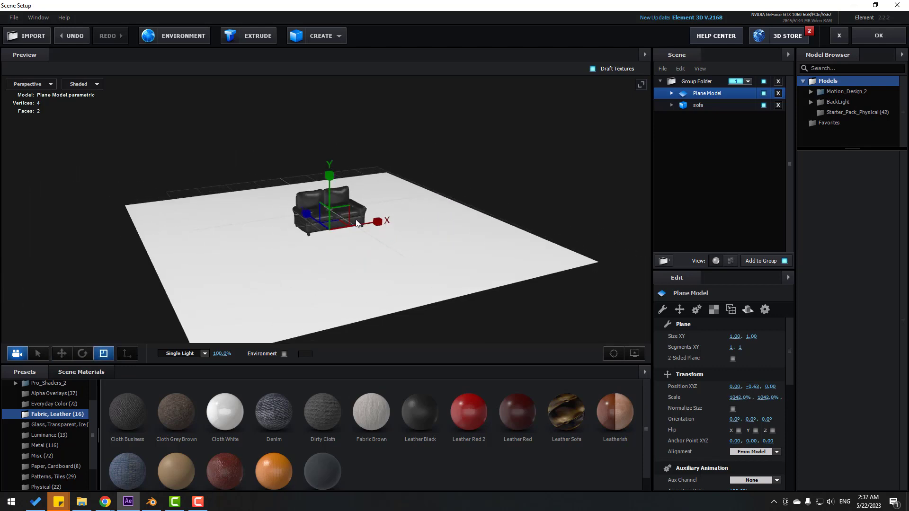
left_click_drag(330, 226, 482, 150)
left_click_drag(380, 218, 407, 208)
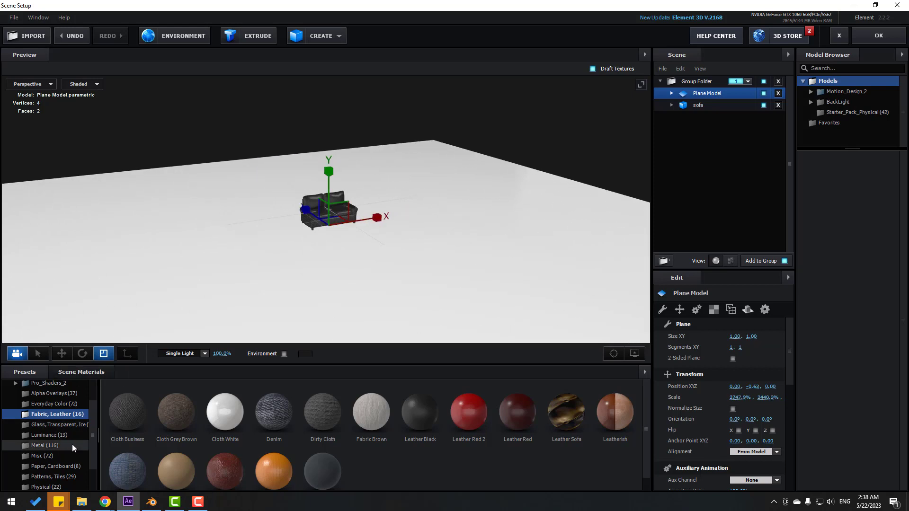
Apply the Rough Black material from the Stone, Concrete, Dirt presets to the floor plane
left_click_drag(93, 431, 92, 447)
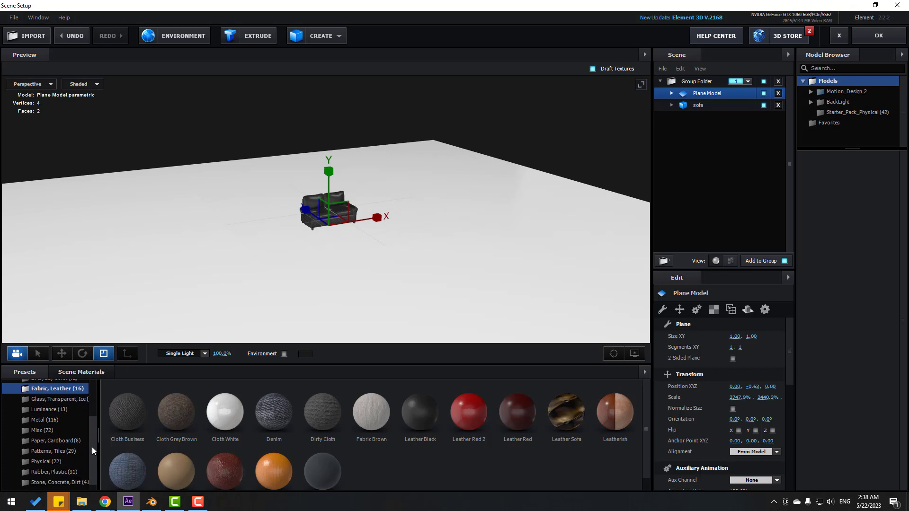
left_click(56, 483)
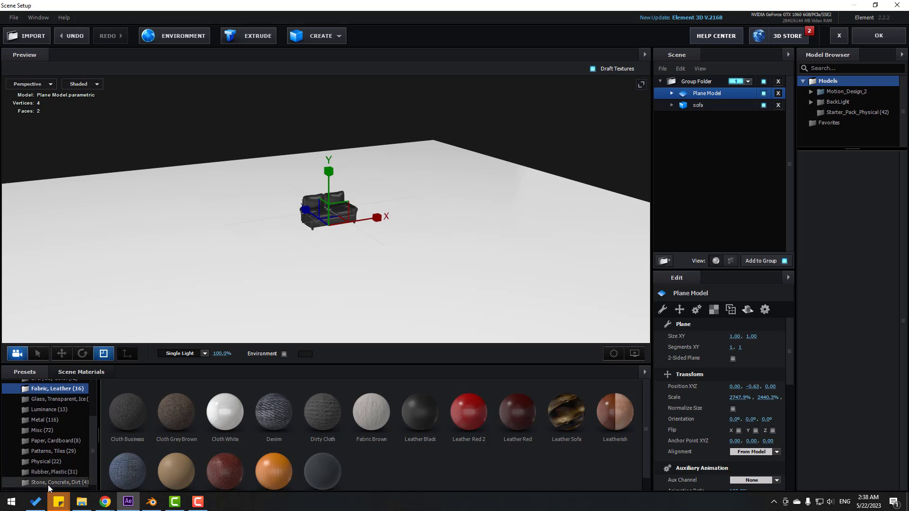
left_click_drag(615, 419, 462, 218)
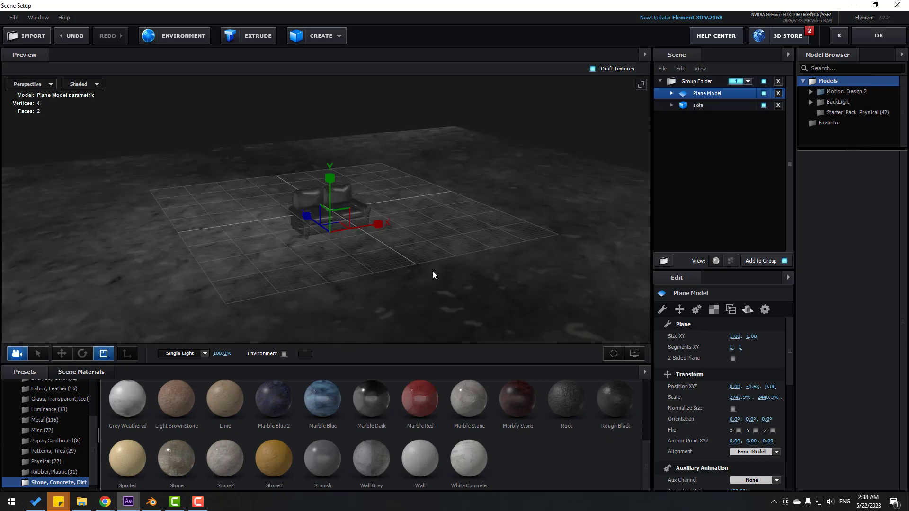
left_click_drag(388, 284, 466, 282)
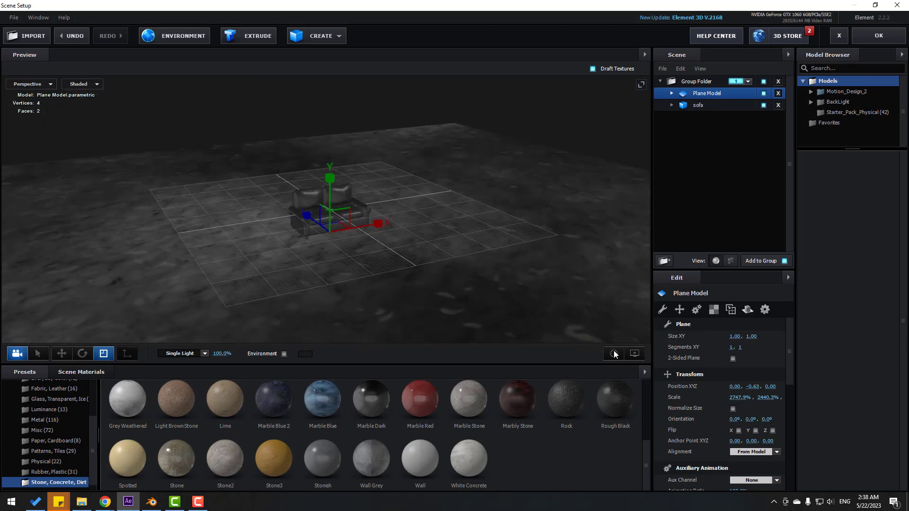
Enable Show AO and turn off the Grid in the preview's view options
left_click(634, 354)
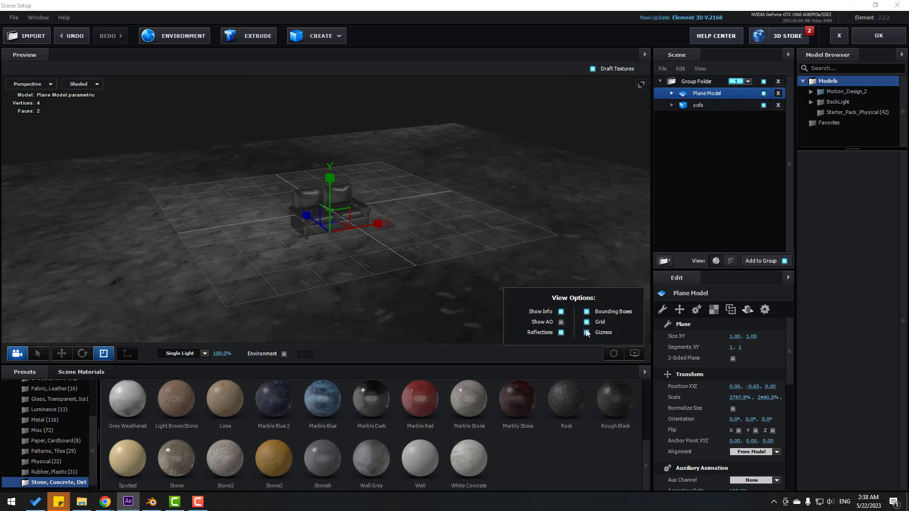
left_click(561, 323)
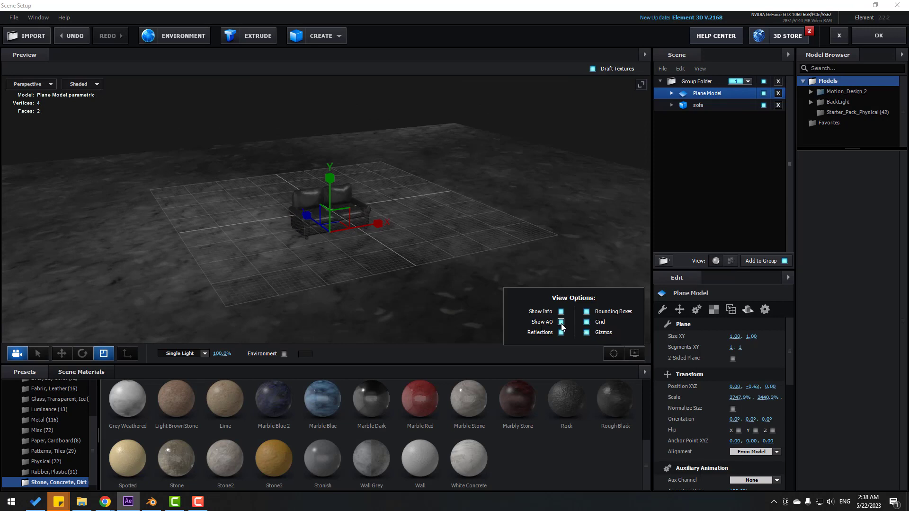
left_click(586, 323)
left_click(634, 354)
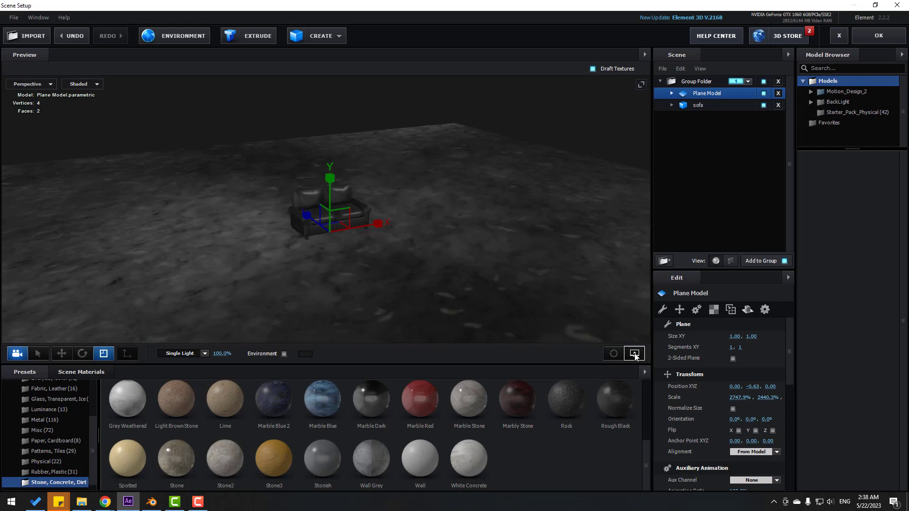
Set the UV Repeat of the plane's Rough Black diffuse texture to 5 by 5
scroll(276, 223, "up", 5)
mouse_move(258, 231)
left_mouse_down()
mouse_move(340, 235)
mouse_move(258, 240)
left_mouse_up()
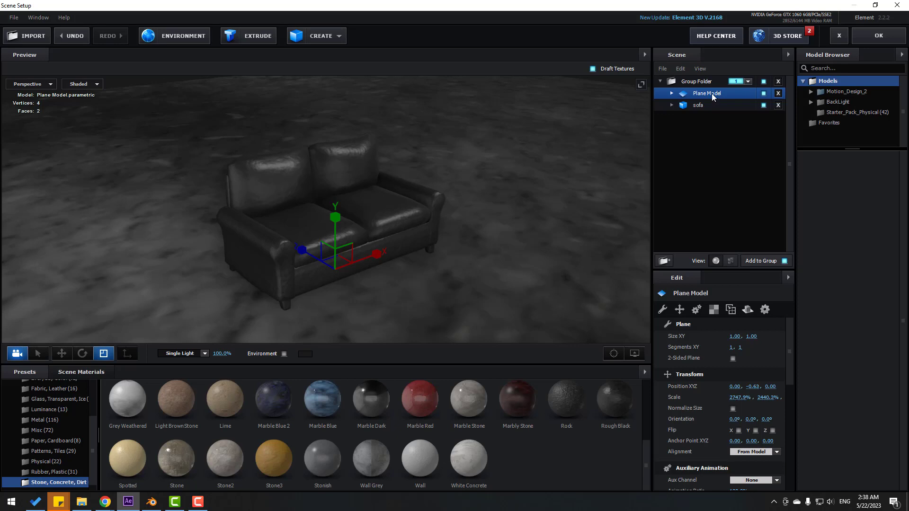
left_click(671, 94)
left_click(728, 108)
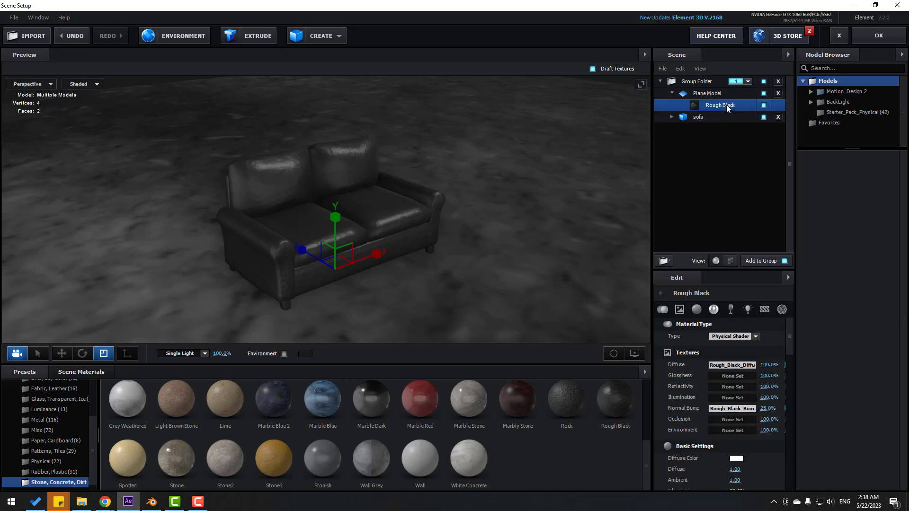
left_click(732, 366)
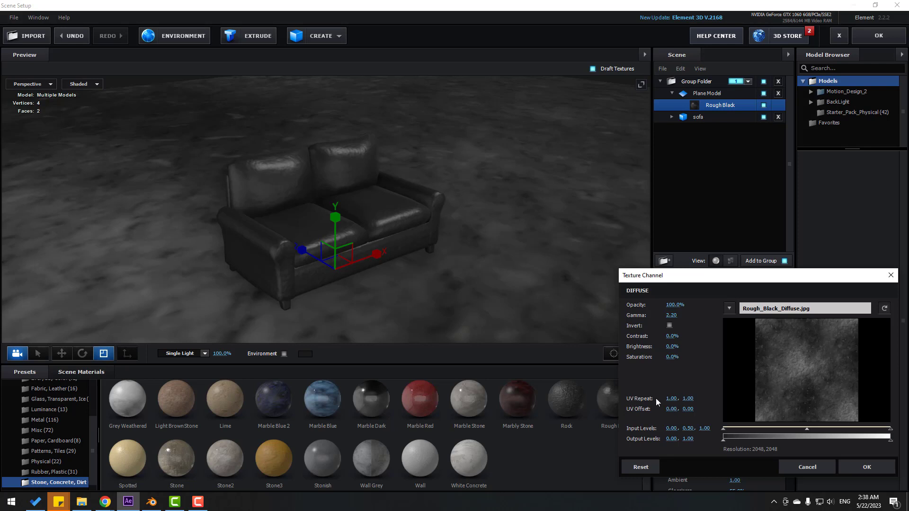
left_click(672, 399)
type("5")
key("Return")
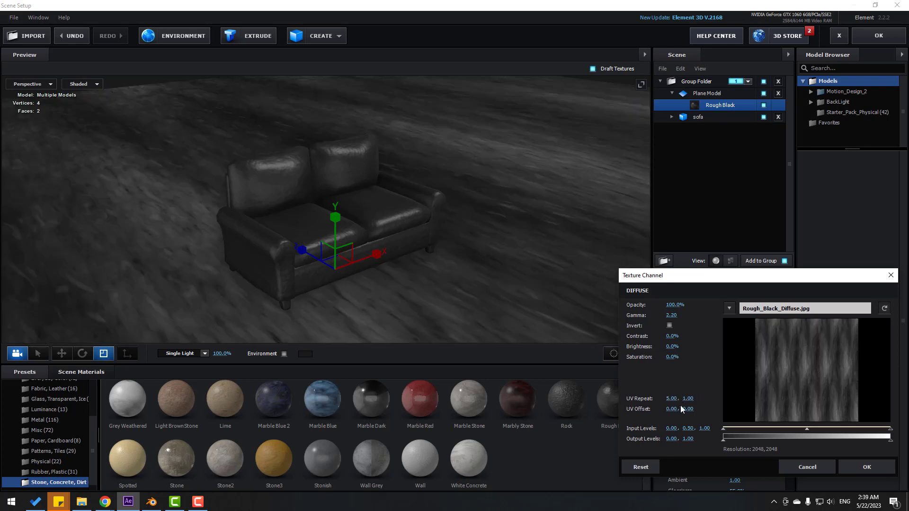
left_click(687, 399)
type("5")
key("Return")
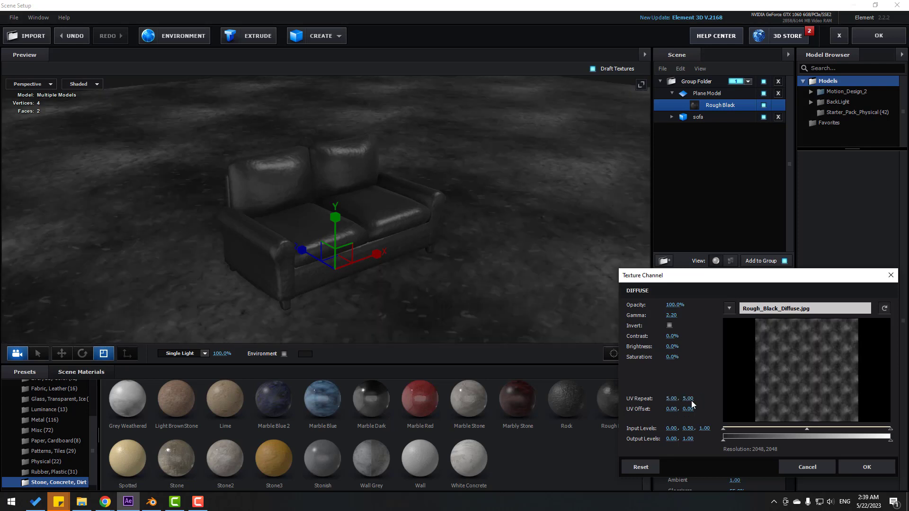
left_click(859, 466)
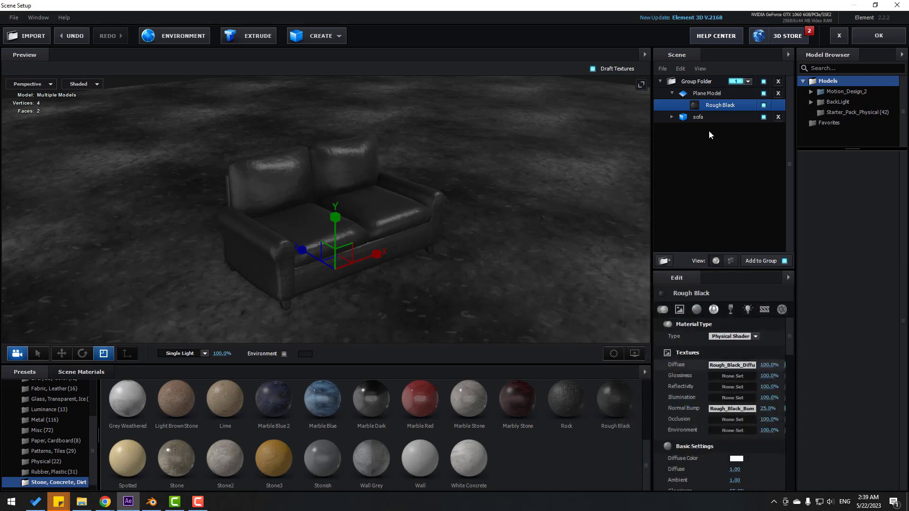
Set the UV Repeat of the Rough Black normal bump texture to 5 by 5
left_click(747, 411)
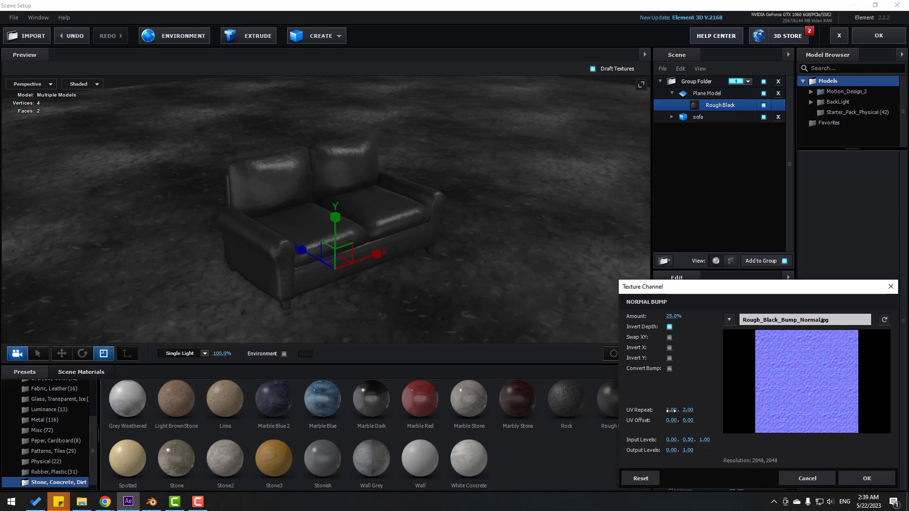
left_click(671, 410)
type("5")
left_click(686, 410)
left_click(693, 410)
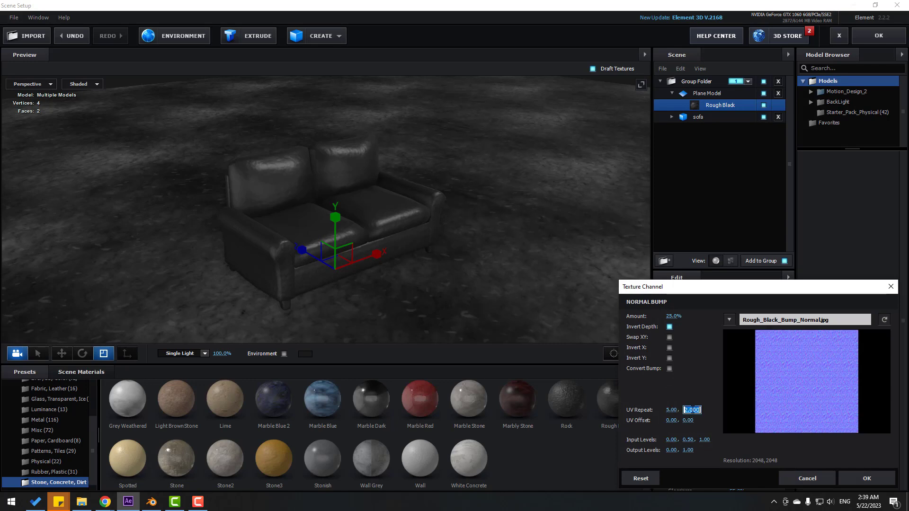
type("5")
key("Return")
left_click(882, 481)
mouse_move(433, 275)
left_mouse_down()
mouse_move(535, 265)
mouse_move(422, 263)
left_mouse_up()
scroll(469, 258, "down", 3)
Apply the BackLight_2K_08 environment from the BackLight_2K presets and show the environment in the preview
scroll(53, 407, "up", 3)
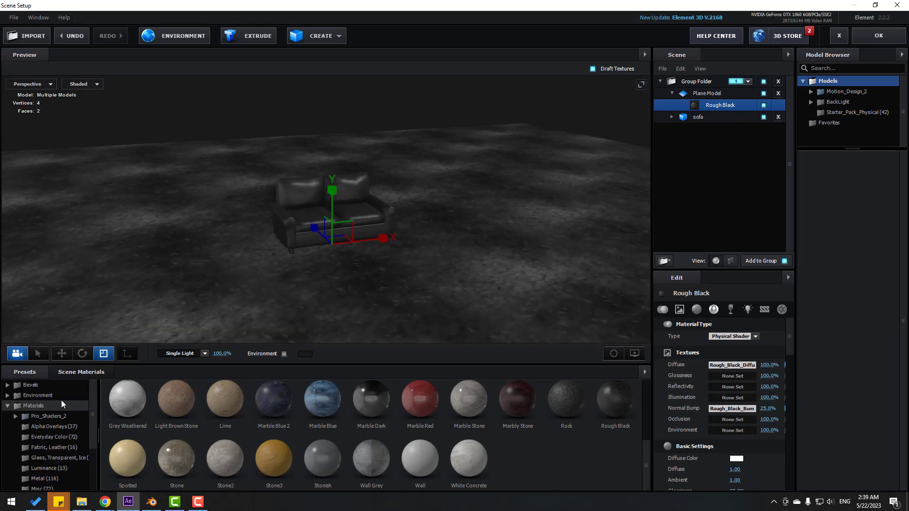
left_click(42, 396)
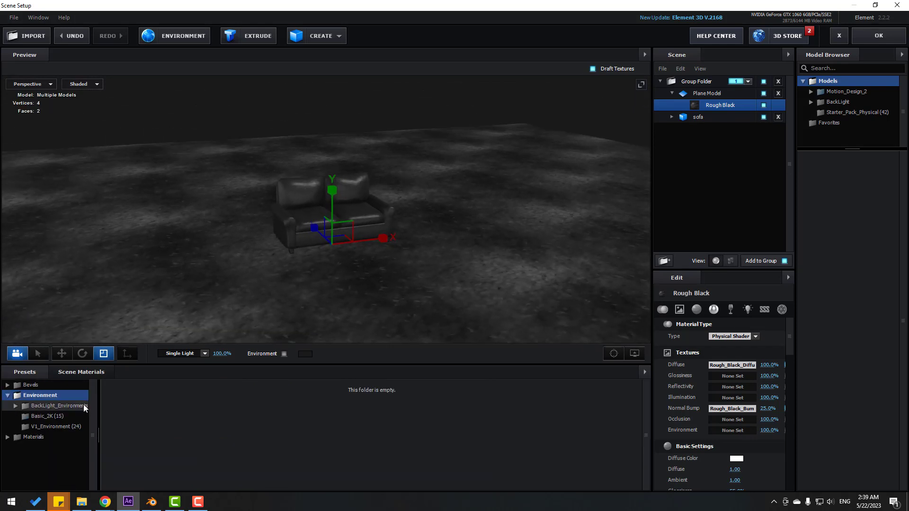
left_click(54, 406)
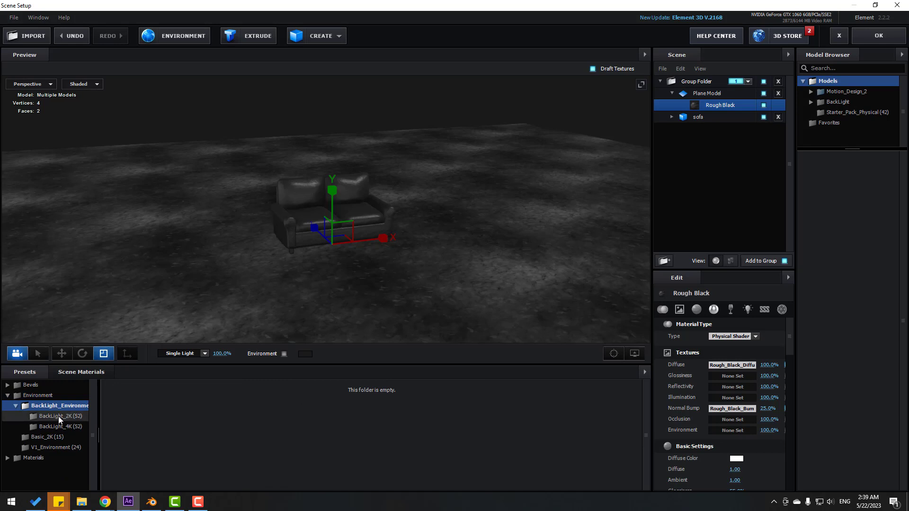
left_click(58, 416)
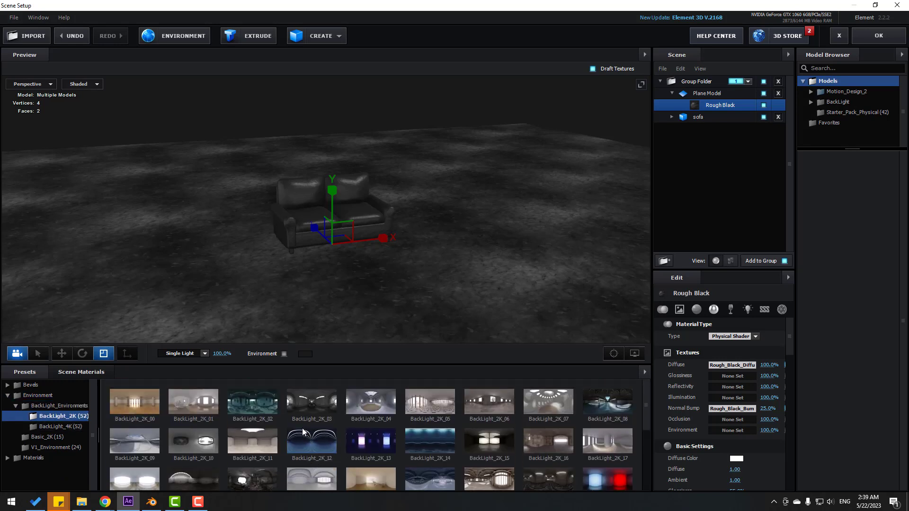
left_click(600, 406)
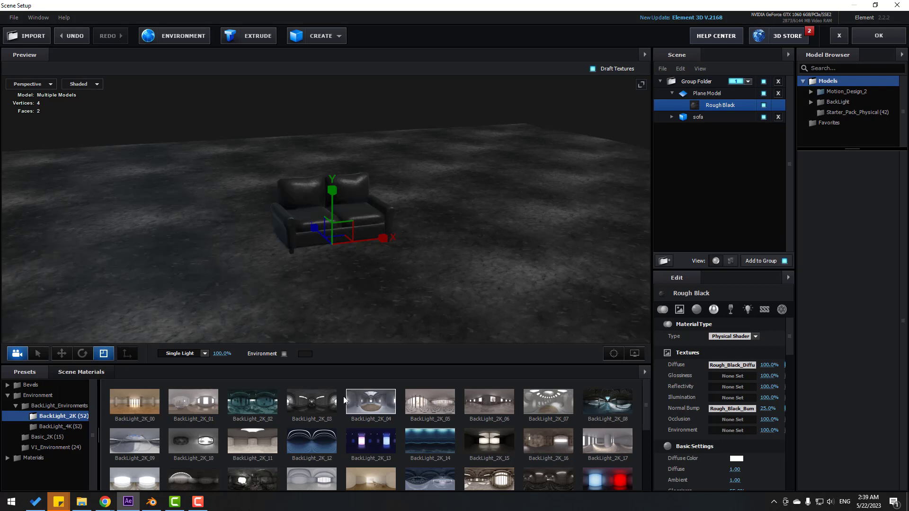
left_click(284, 354)
left_click_drag(288, 284, 684, 133)
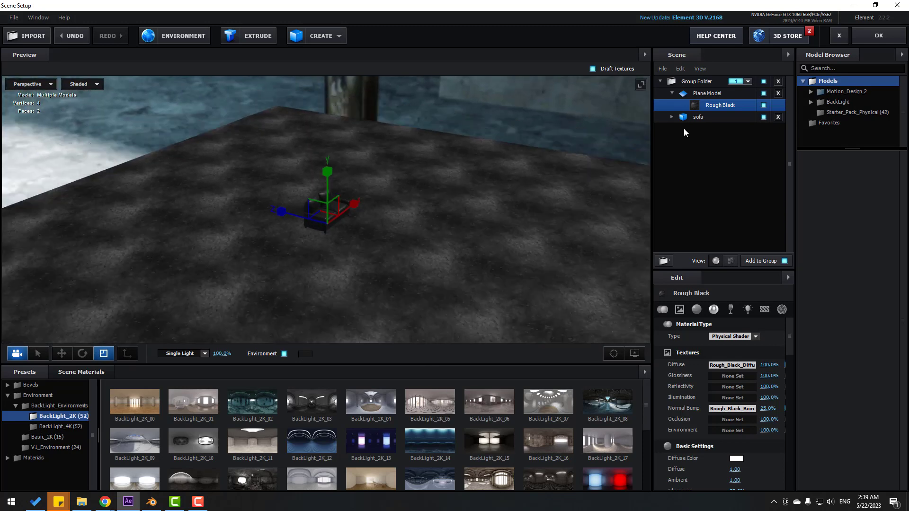
Move the floor plane along Z to a position of about 3.88
left_click(704, 94)
scroll(209, 257, "down", 3)
left_click_drag(209, 257, 118, 359)
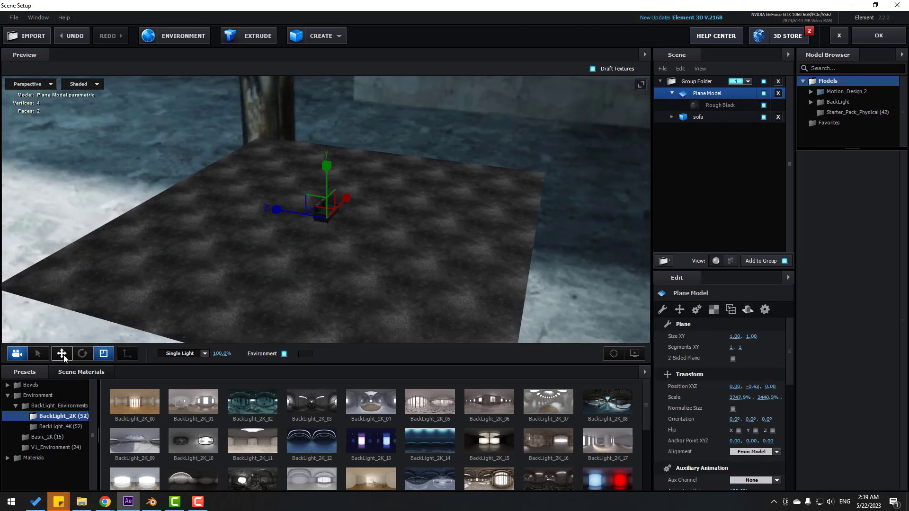
left_click_drag(294, 211, 245, 205)
left_click_drag(367, 234, 271, 225)
Raise the floor plane to a Y position of about -0.55 to meet the sofa's feet, and accept the scene setup
scroll(322, 189, "up", 5)
left_click_drag(322, 189, 128, 219)
mouse_move(125, 228)
left_mouse_down()
mouse_move(125, 236)
mouse_move(127, 226)
left_mouse_up()
scroll(286, 263, "down", 3)
left_click_drag(286, 264, 226, 257)
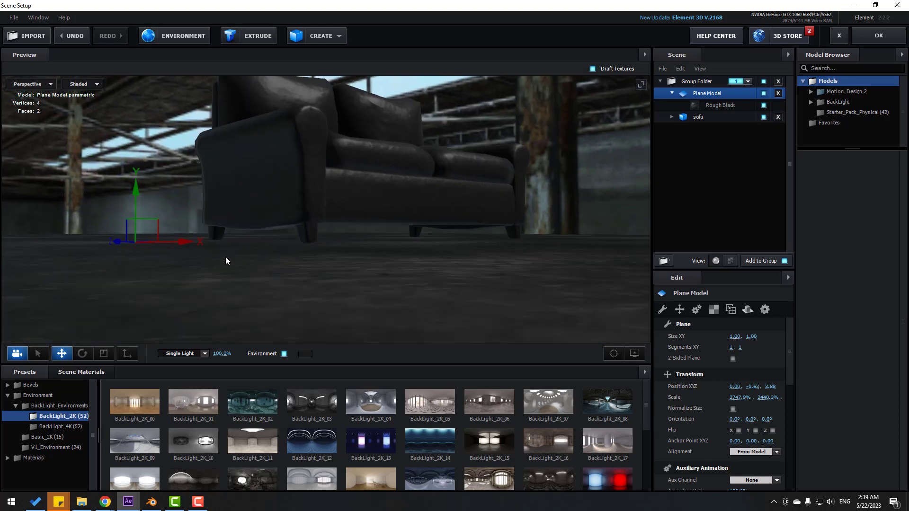
left_click_drag(135, 203, 348, 220)
scroll(404, 242, "down", 3)
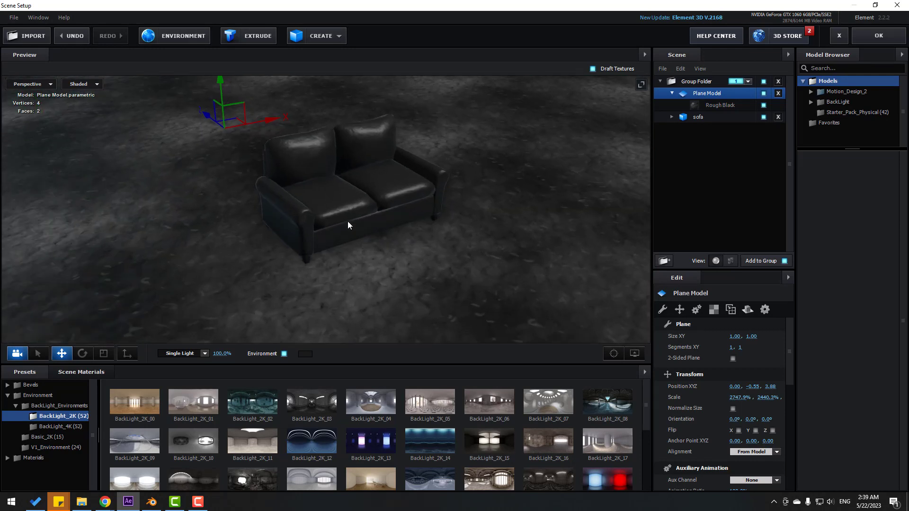
left_click(868, 39)
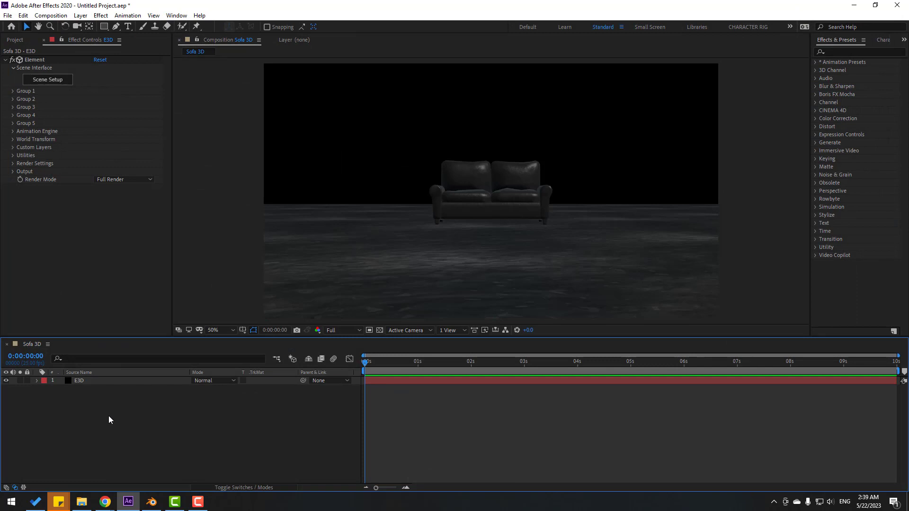
Add a two-node camera with the 50mm preset to the Sofa 3D composition
right_click(109, 416)
mouse_move(179, 311)
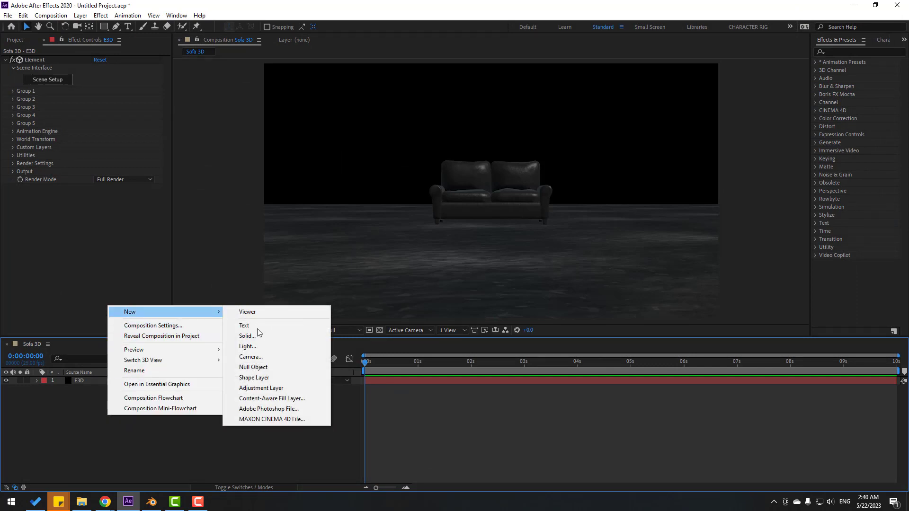
left_click(266, 359)
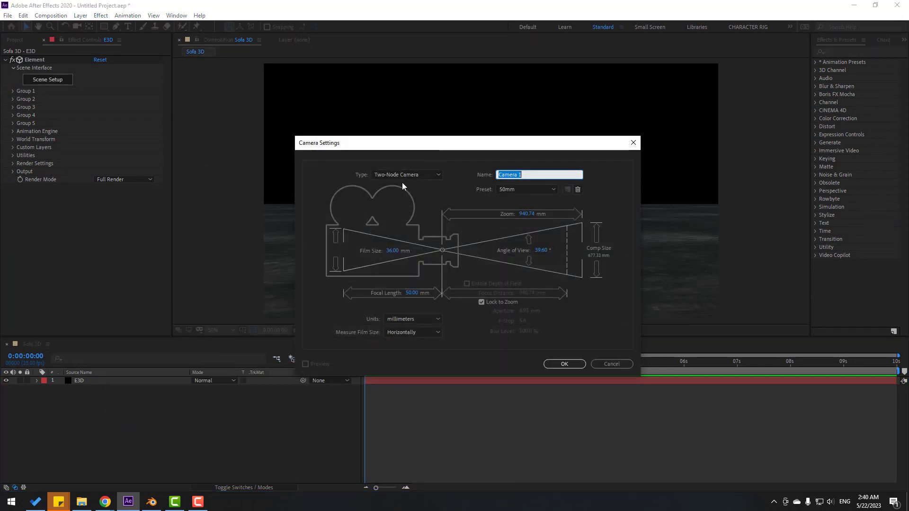
left_click(565, 364)
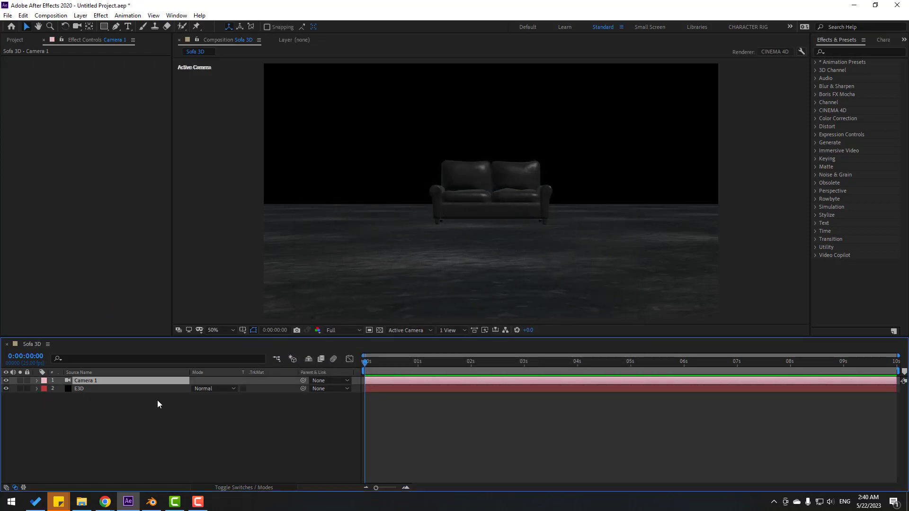
Create an orbit null for Camera 1 and center the null's anchor point
right_click(86, 381)
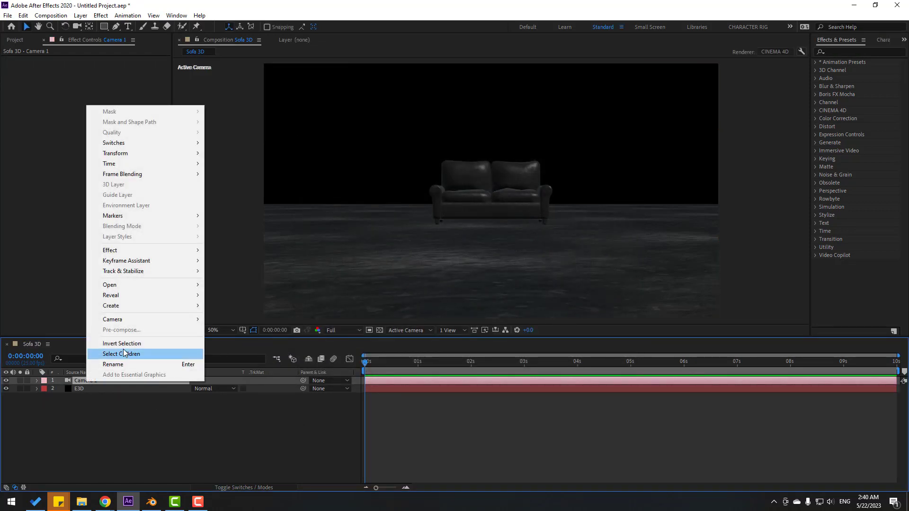
mouse_move(147, 319)
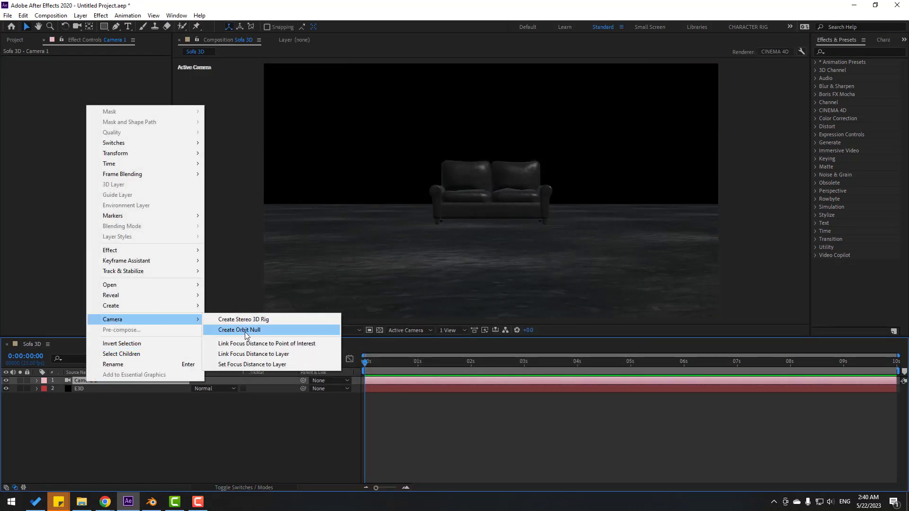
left_click(256, 331)
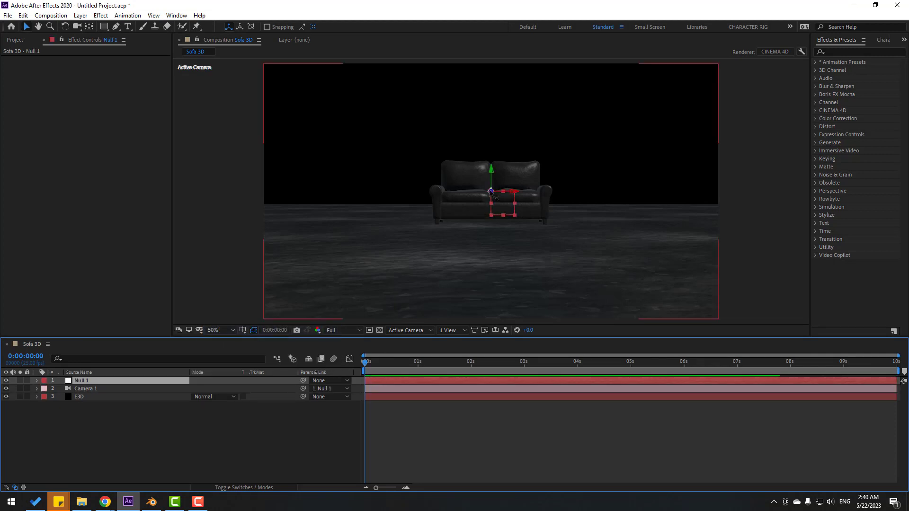
double_click(88, 27)
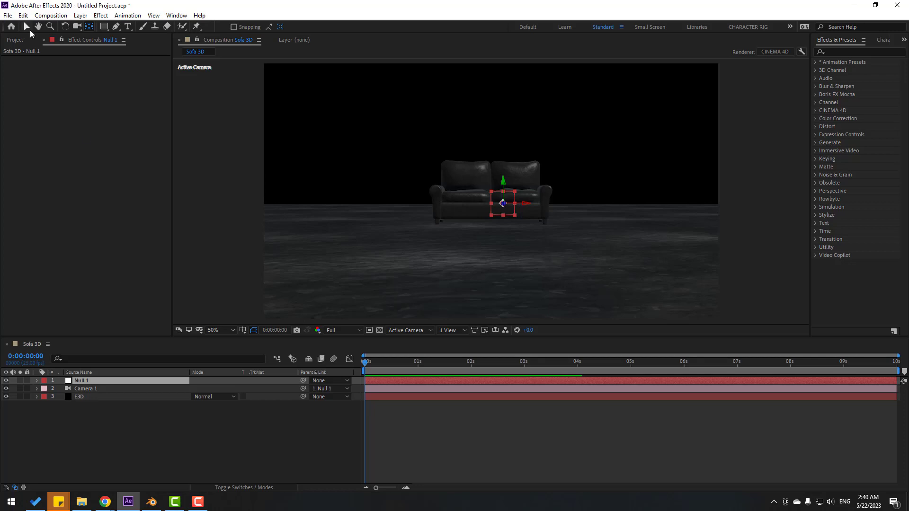
left_click(27, 27)
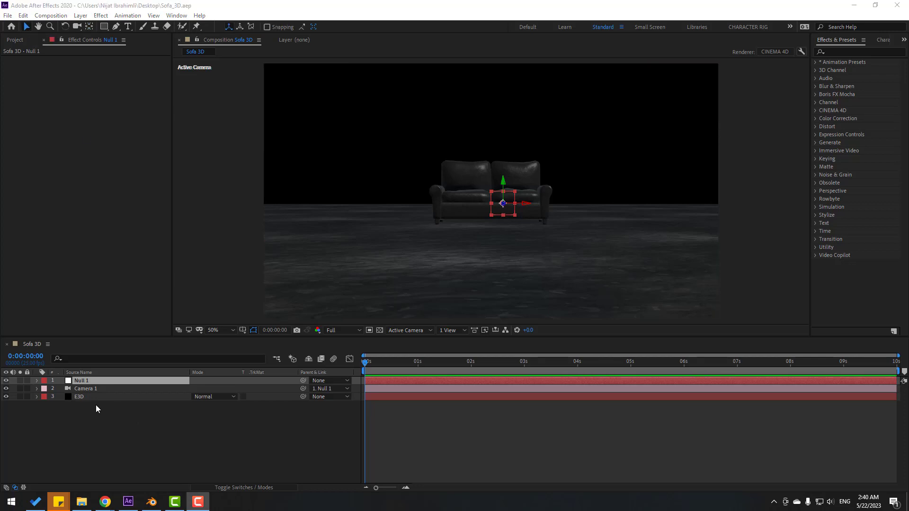
Show the physical environment in the background through the Element render settings of the E3D layer
left_click(85, 397)
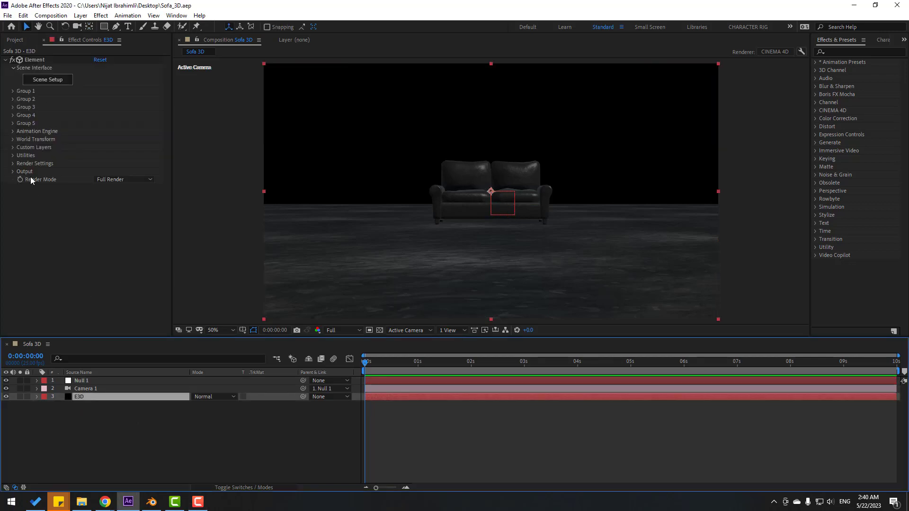
left_click(13, 164)
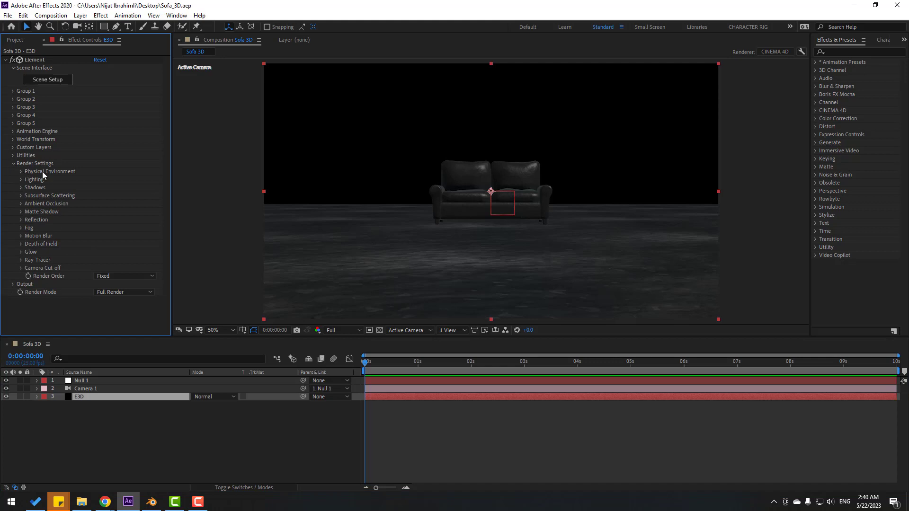
left_click(21, 172)
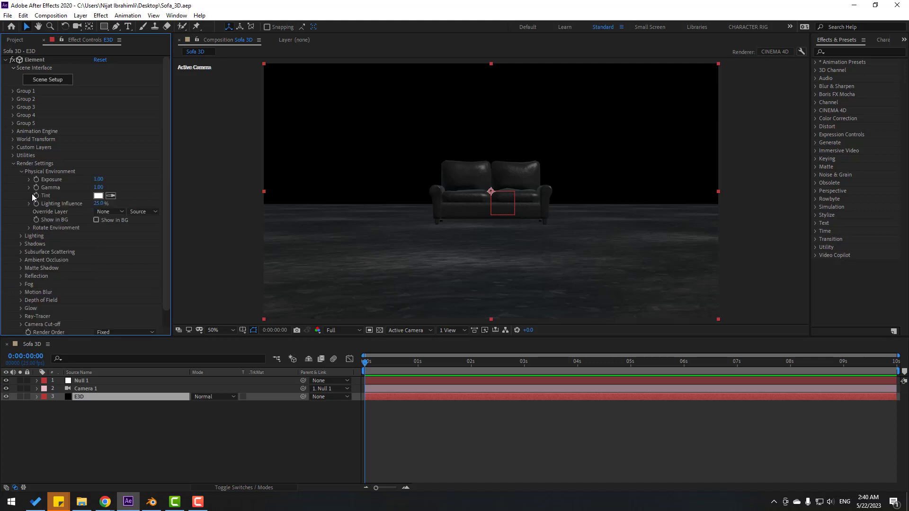
left_click(96, 220)
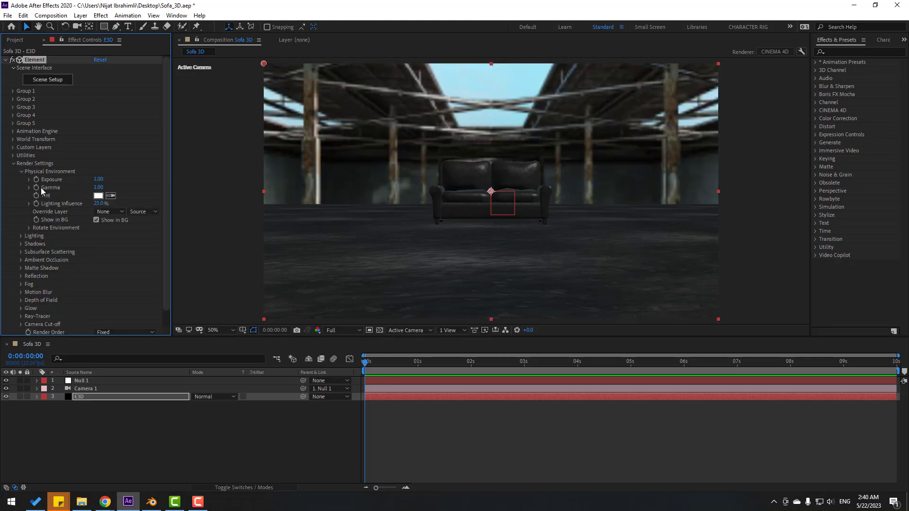
Enable SSAO ambient occlusion for the E3D layer's Element effect and set its intensity to 10
left_click(21, 260)
scroll(84, 279, "down", 2)
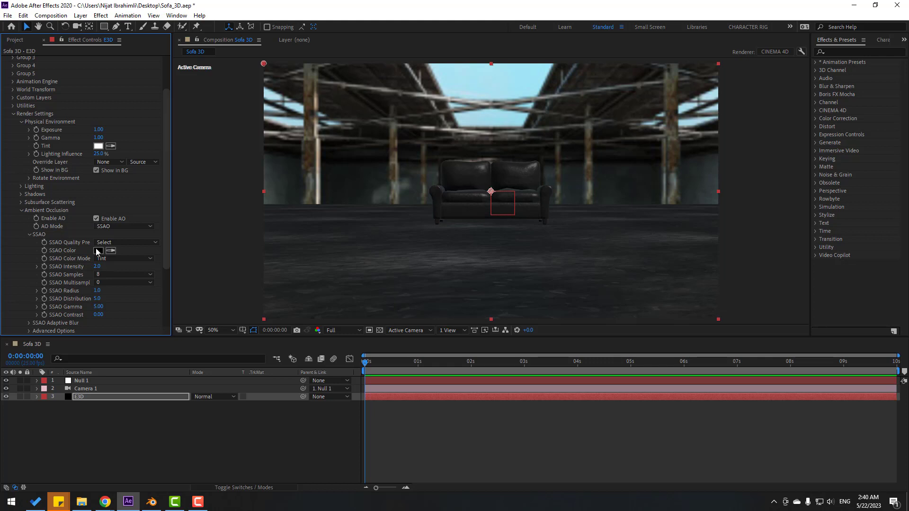
left_click(98, 269)
type("10")
key("Return")
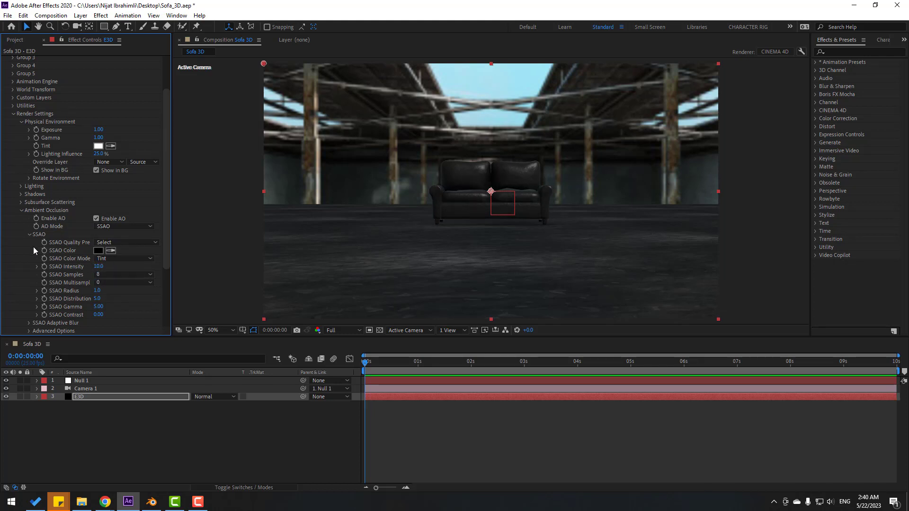
left_click(21, 211)
scroll(26, 222, "up", 1)
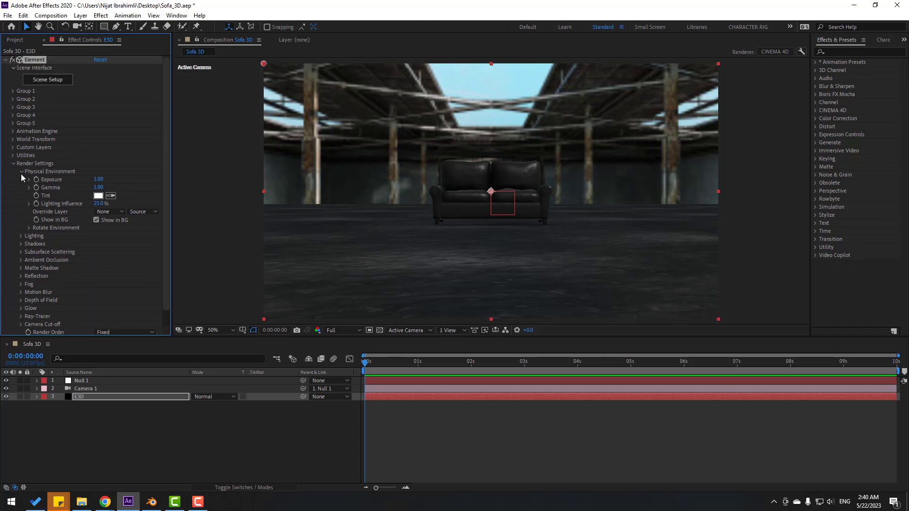
left_click(20, 172)
Turn on depth of field for Camera 1 and set its blur level to 200%
left_click(81, 389)
left_click(37, 389)
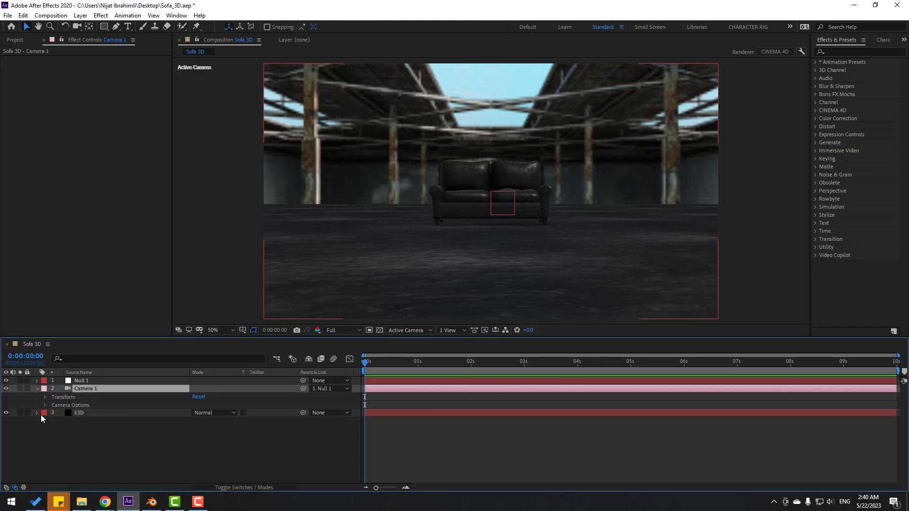
left_click(45, 405)
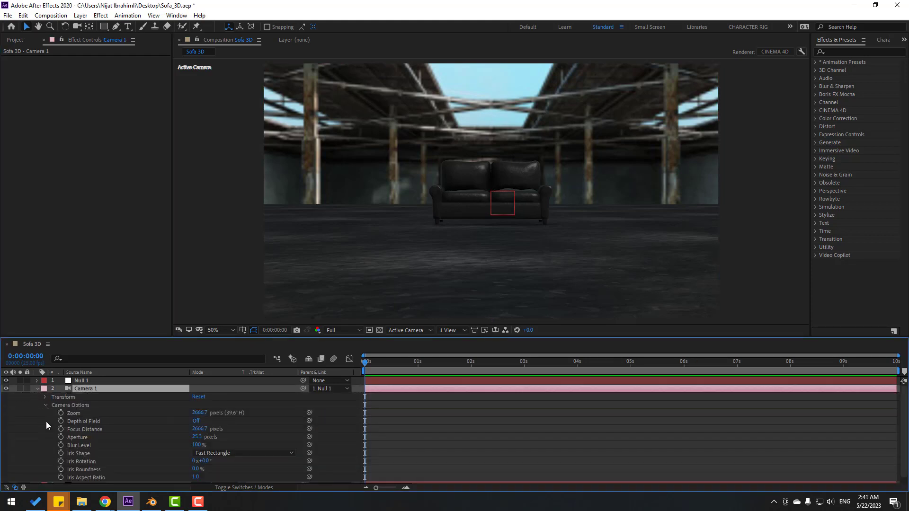
left_click(198, 422)
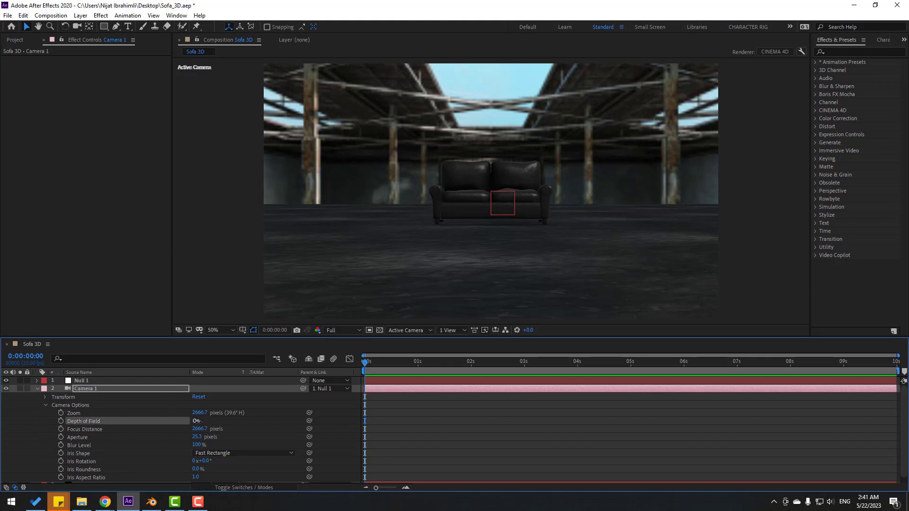
left_click(89, 446)
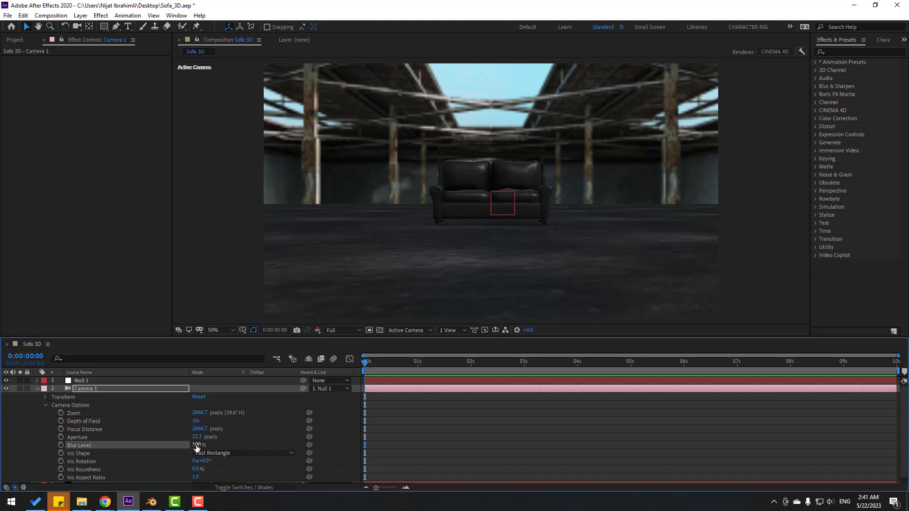
left_click(196, 446)
type("2")
Reduce the composition preview resolution to Quarter and set Camera 1's aperture to 105 pixels
left_click(333, 331)
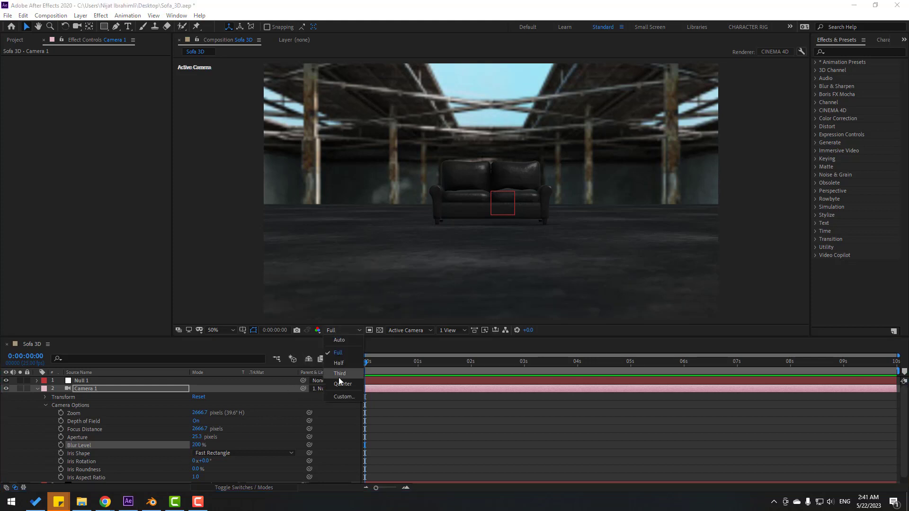
left_click(338, 383)
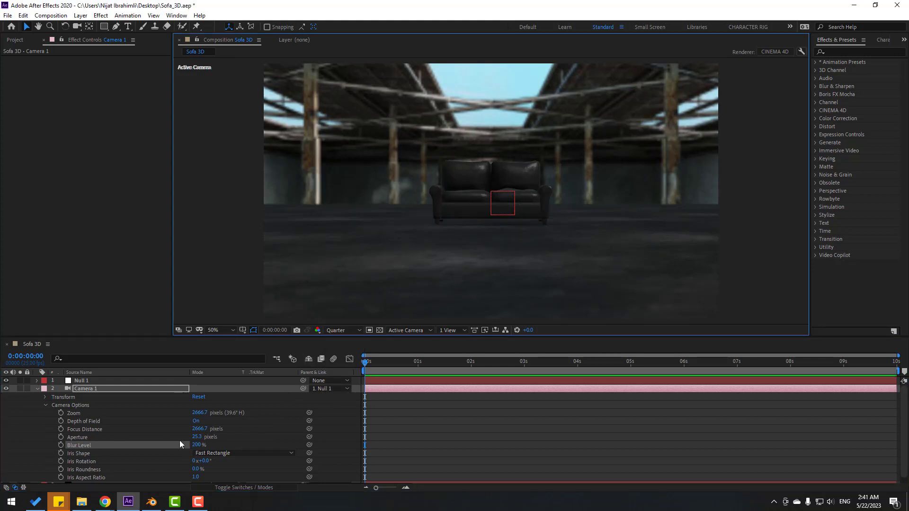
left_click(196, 438)
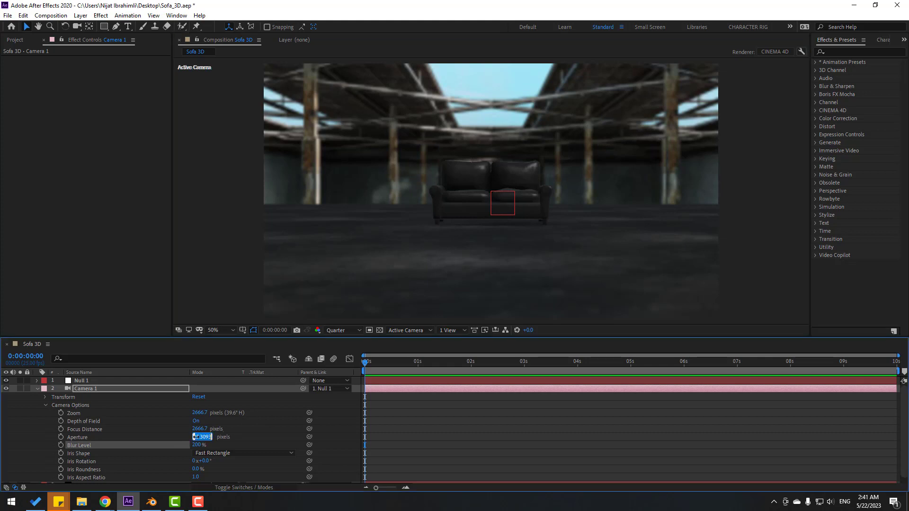
type("105")
key("Return")
left_click(95, 429)
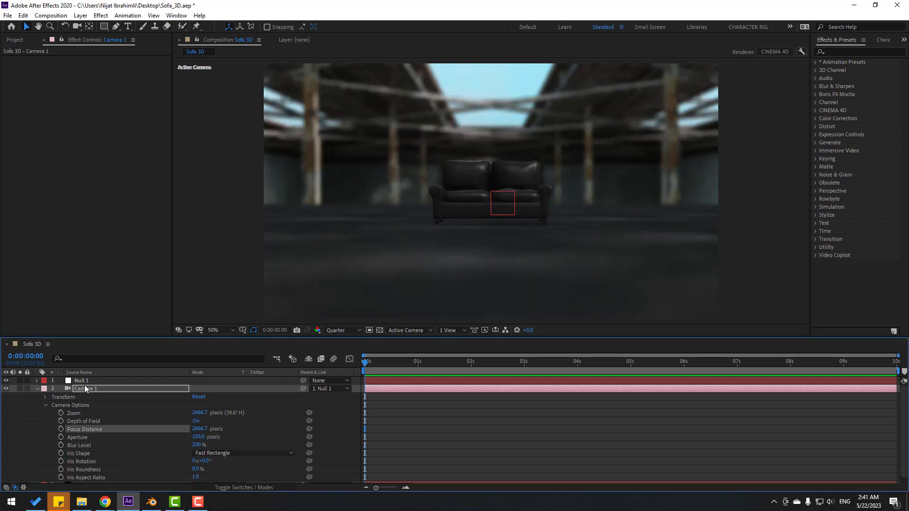
Dolly Camera 1 closer to the sofa along Z so that the sofa fills nearly half the frame width
left_click(84, 381)
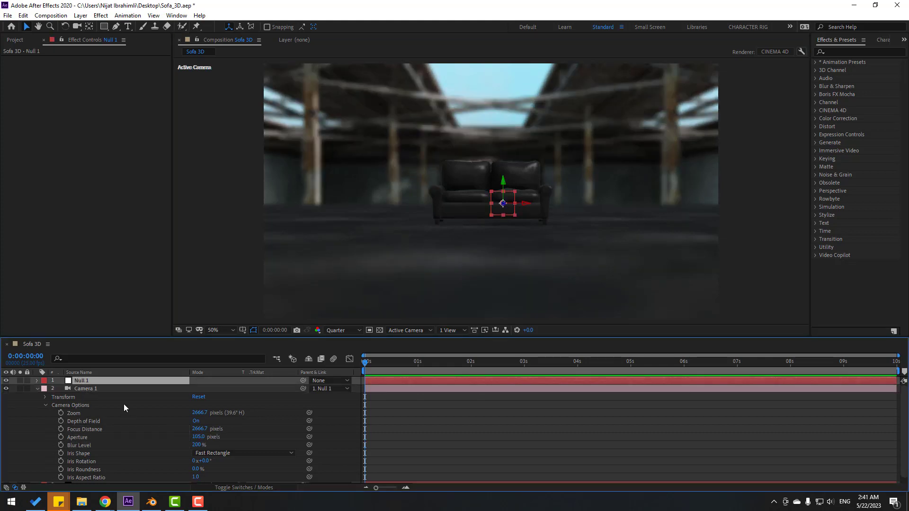
left_click(87, 389)
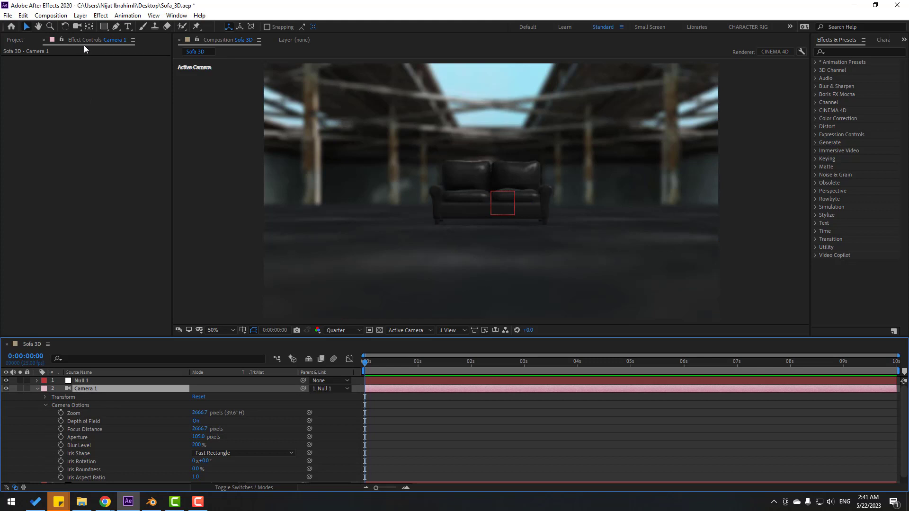
left_click_drag(79, 27, 117, 38)
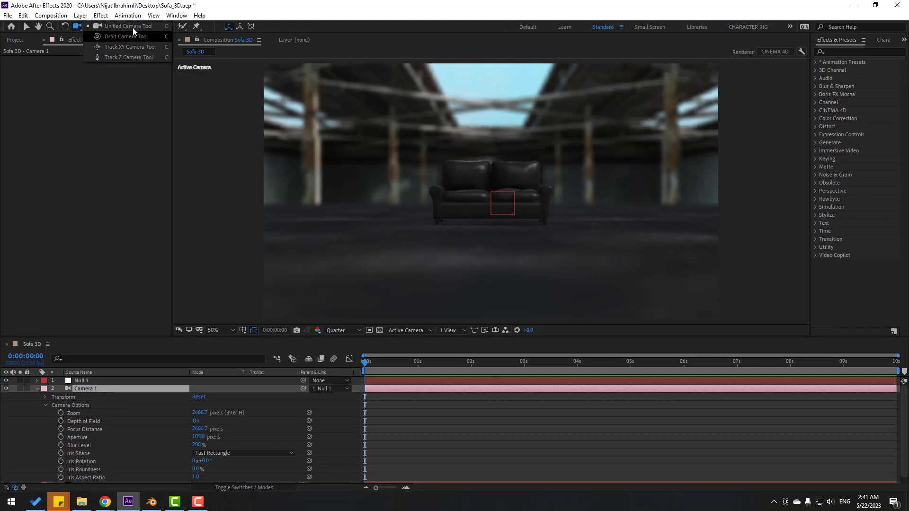
left_click_drag(127, 3, 92, 27)
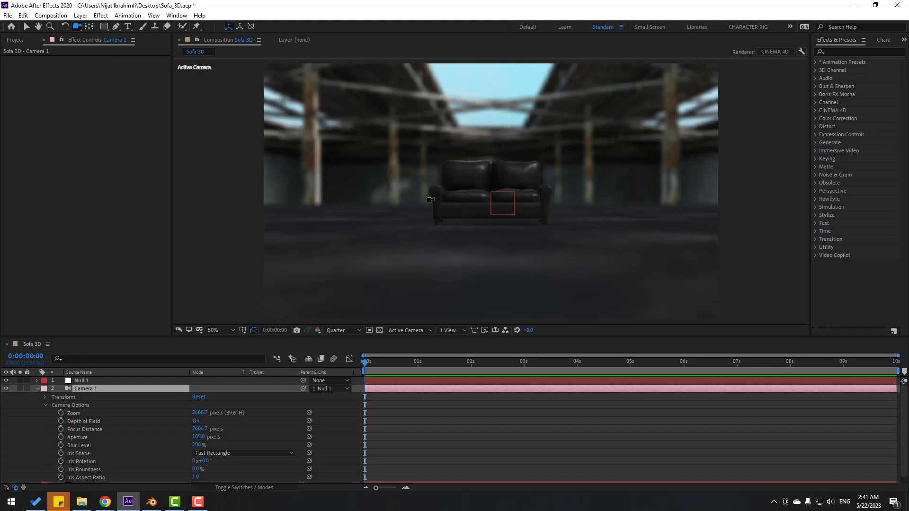
right_click(496, 199)
left_click_drag(496, 197, 530, 113)
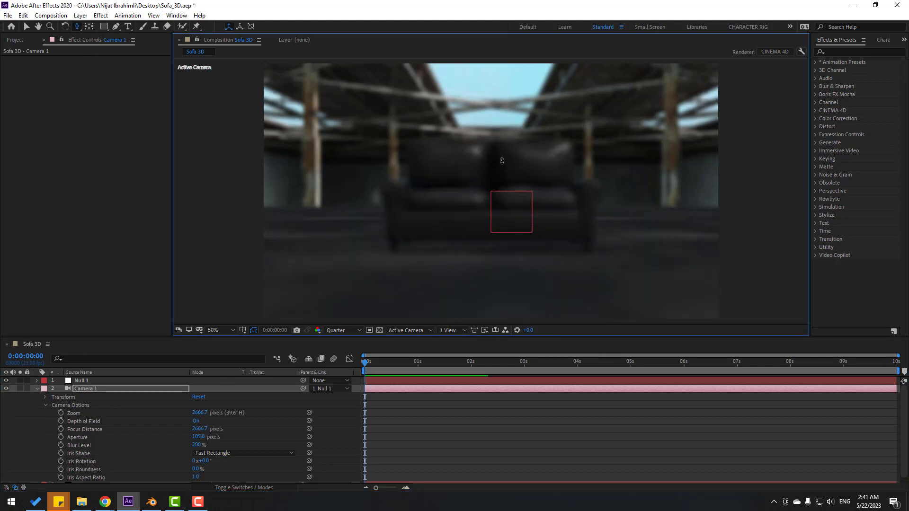
key("c")
left_click(27, 27)
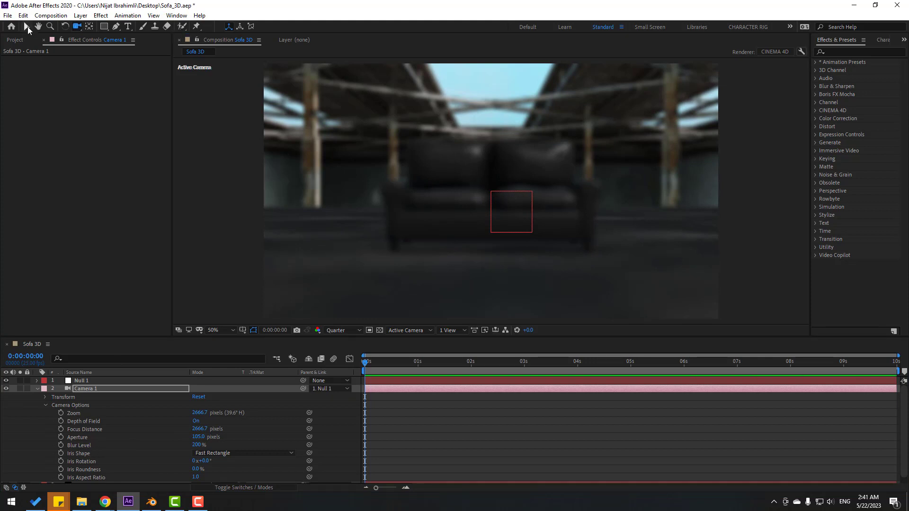
Animate Null 1's X rotation from -58° at the start to 0° at about 3 seconds, and preview the motion
left_click(91, 379)
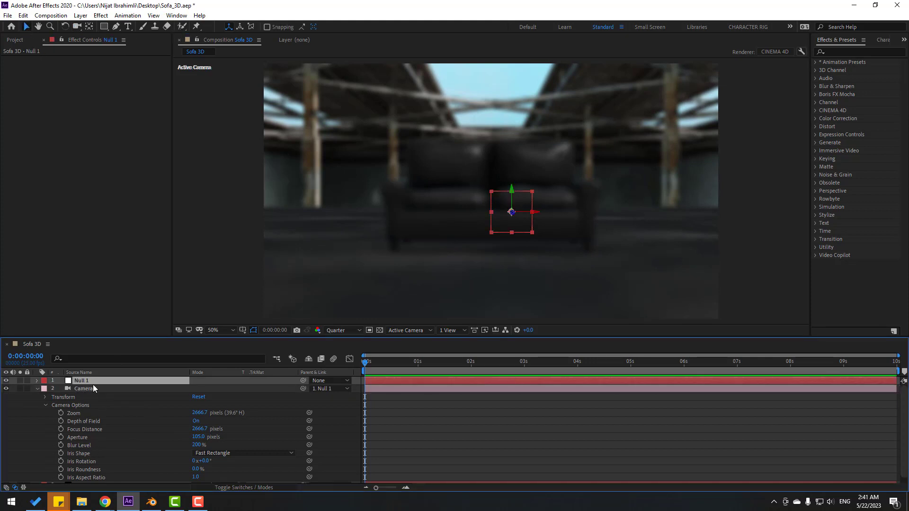
key("r")
left_click(60, 396)
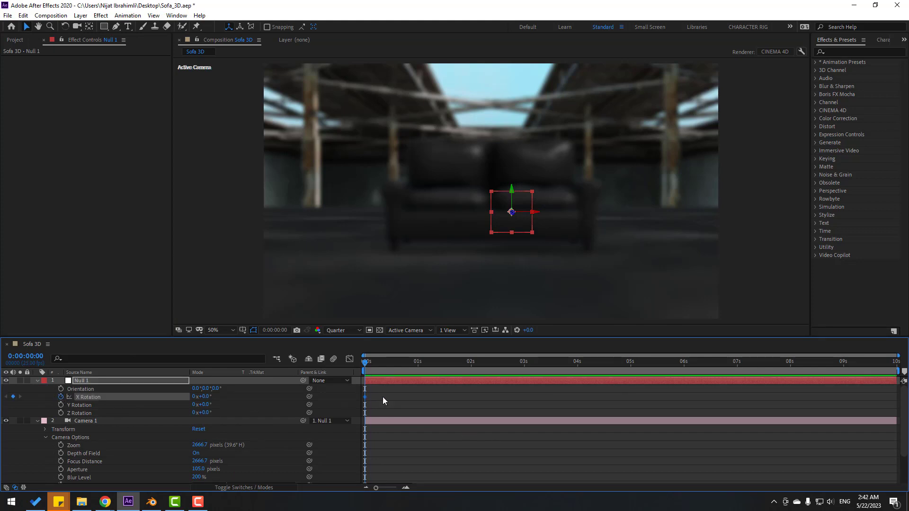
left_click_drag(365, 396, 526, 397)
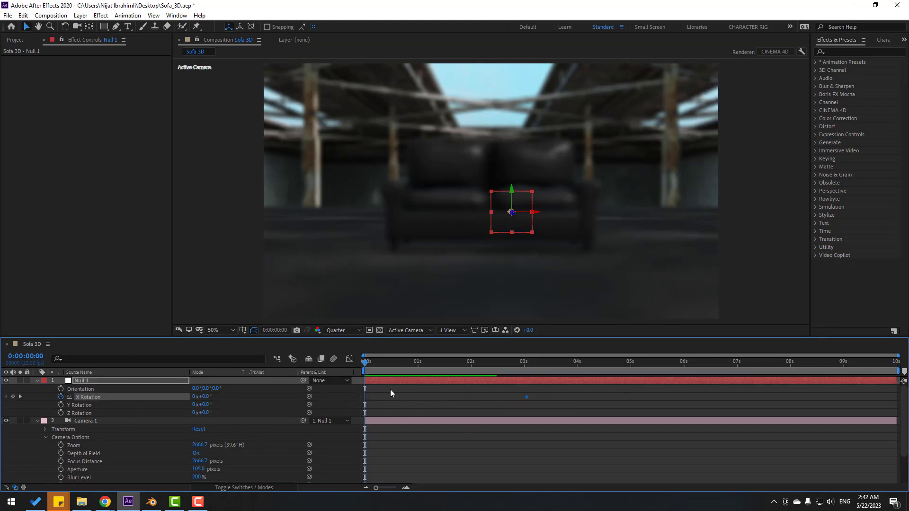
mouse_move(203, 397)
left_mouse_down()
mouse_move(180, 408)
mouse_move(192, 405)
left_mouse_up()
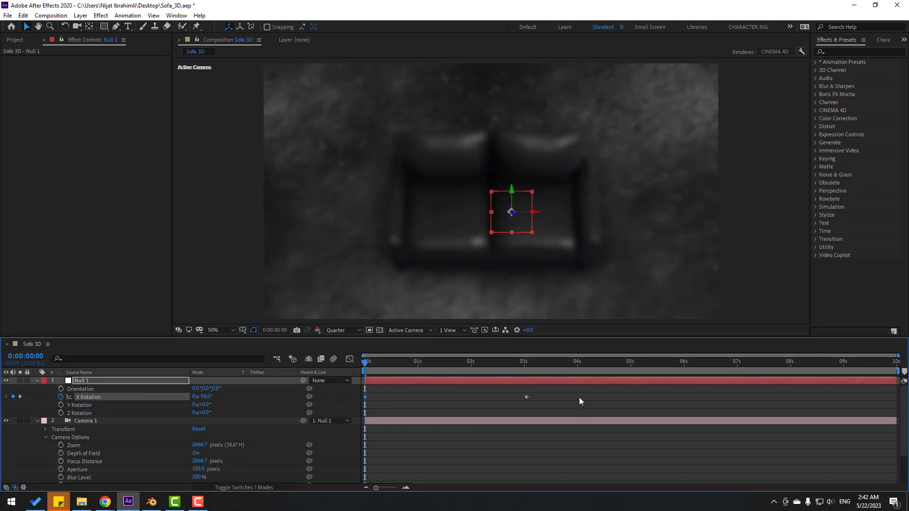
left_click(476, 394)
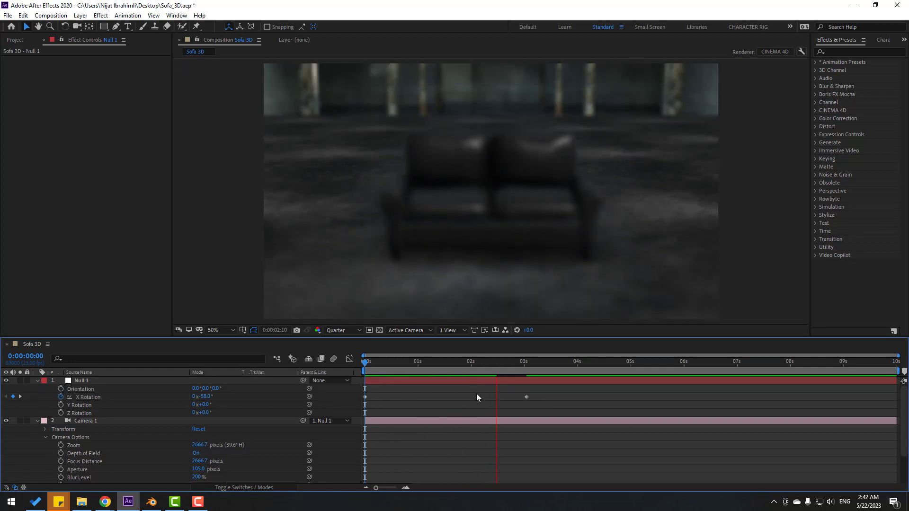
At 0:00:03:01, set Camera 1's focus distance to about 1545.7 pixels and its aperture to about 178 pixels
left_click_drag(499, 365, 527, 359)
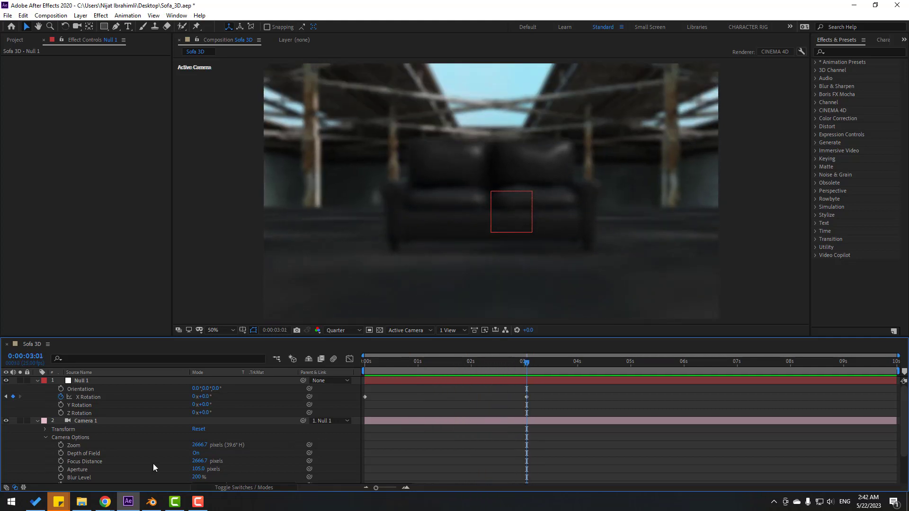
scroll(132, 461, "down", 1)
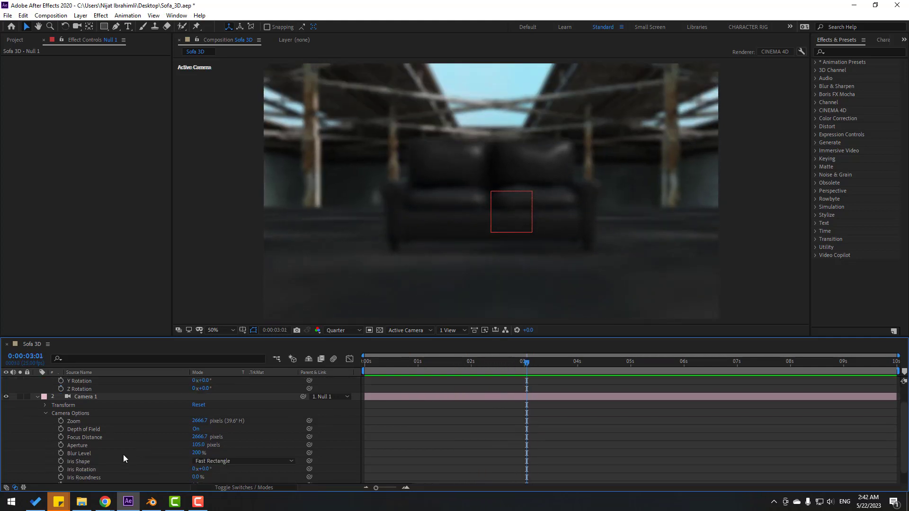
left_click(82, 438)
left_click_drag(199, 437, 27, 438)
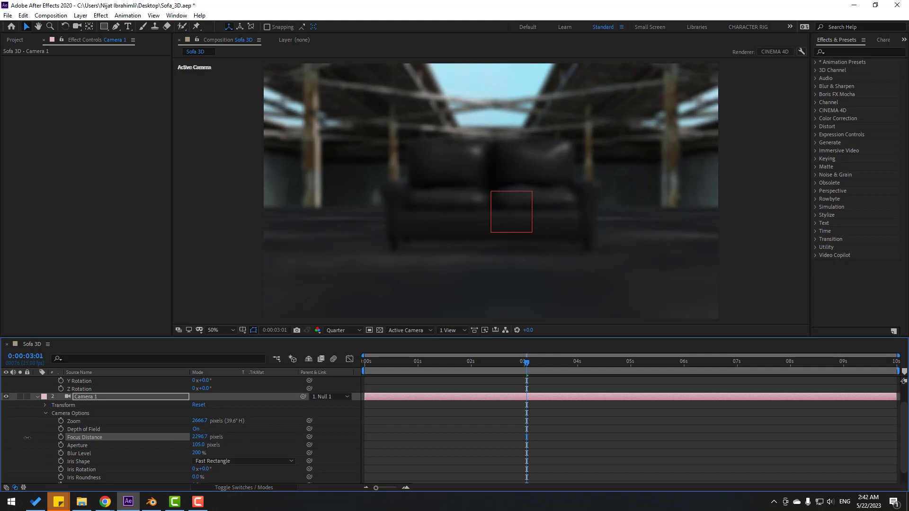
left_click_drag(199, 437, 152, 437)
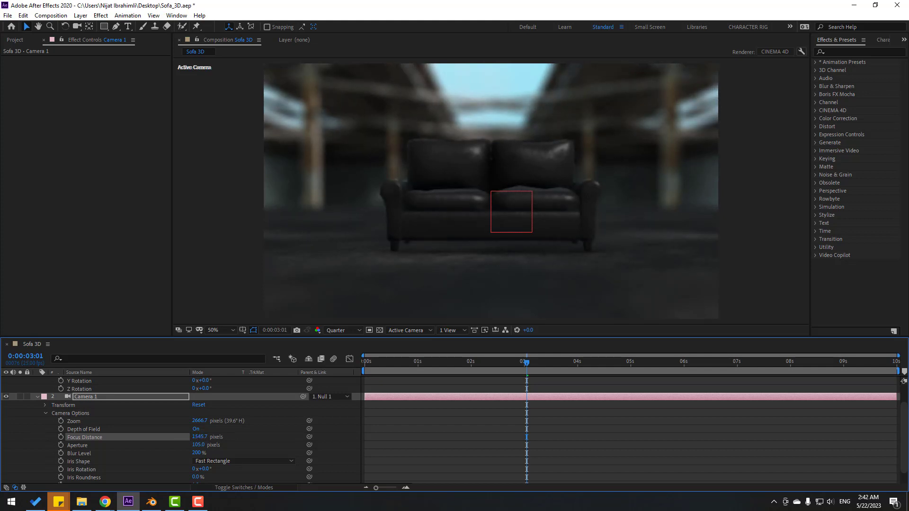
left_click(578, 434)
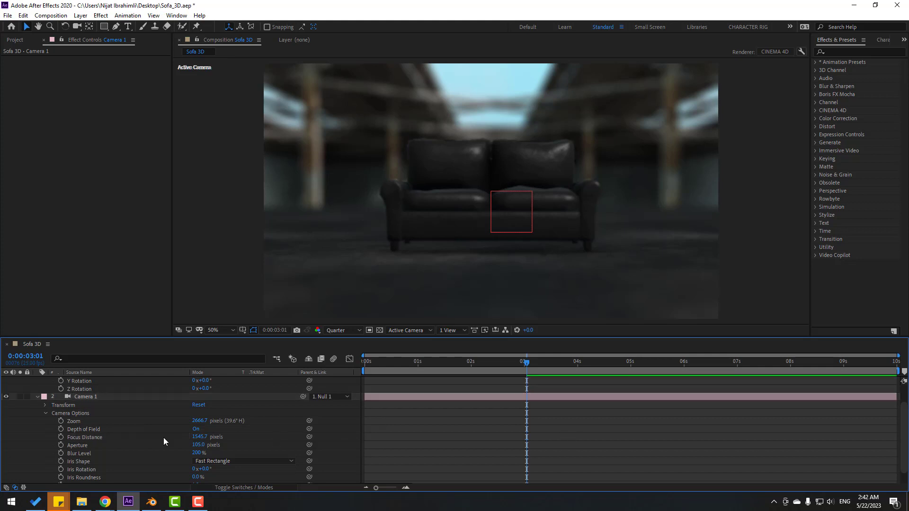
left_click_drag(202, 448, 221, 434)
Restore the preview resolution to Full and inspect the sofa's focus in an enlarged composition view at 100% zoom
left_click(336, 331)
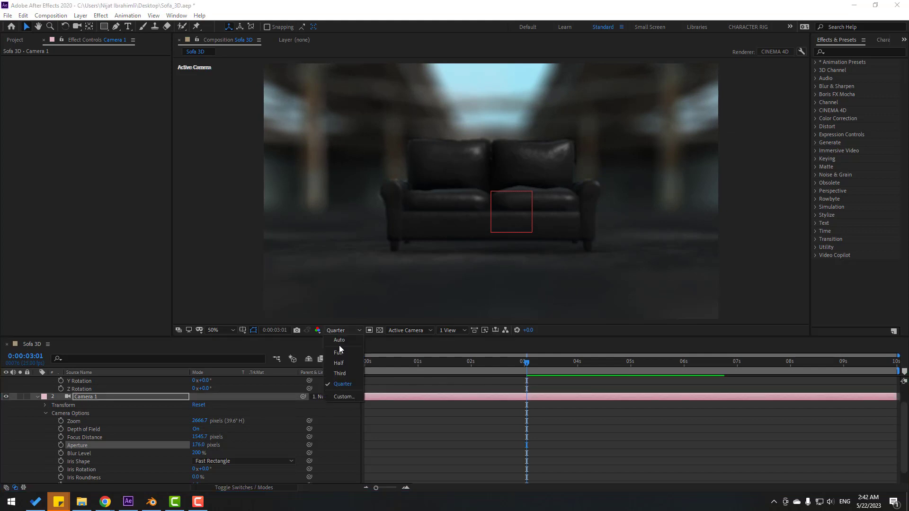
left_click(339, 354)
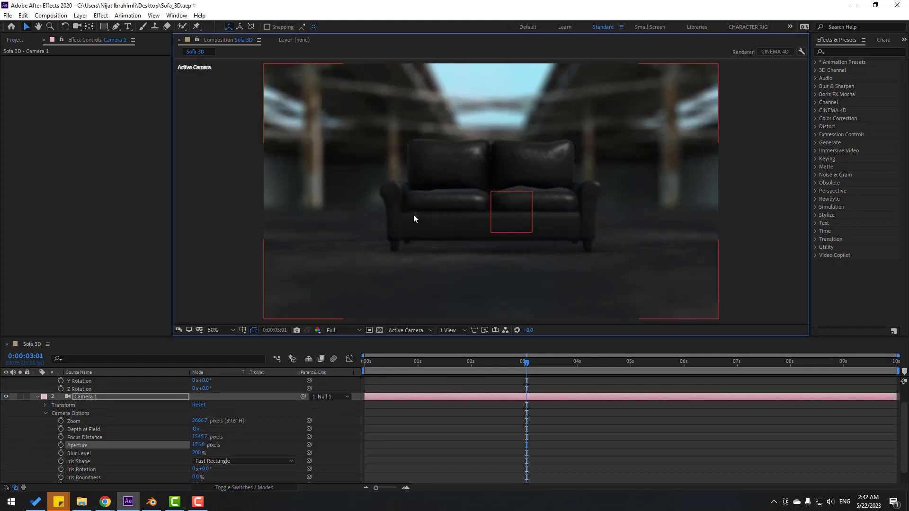
key("grave")
key("slash")
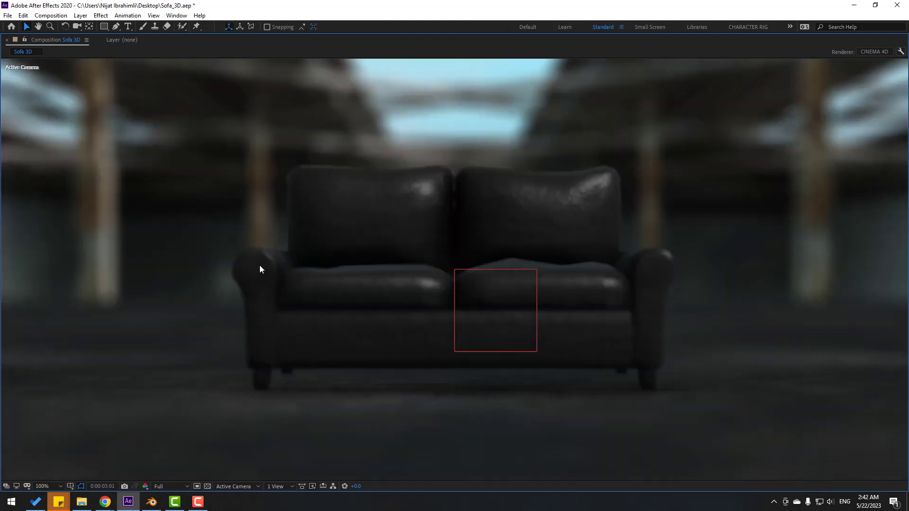
key("grave")
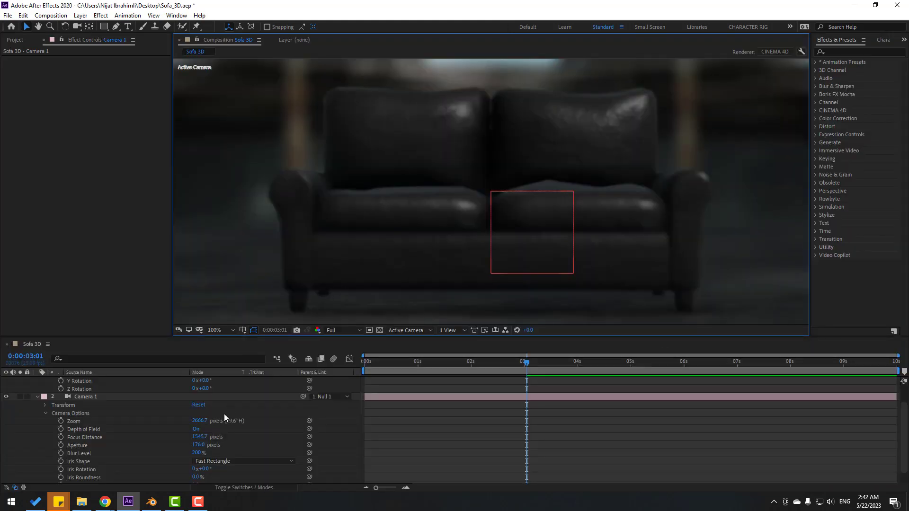
Set Camera 1's aperture to 125 pixels and check the sofa's depth of field at 50% zoom
left_click(198, 445)
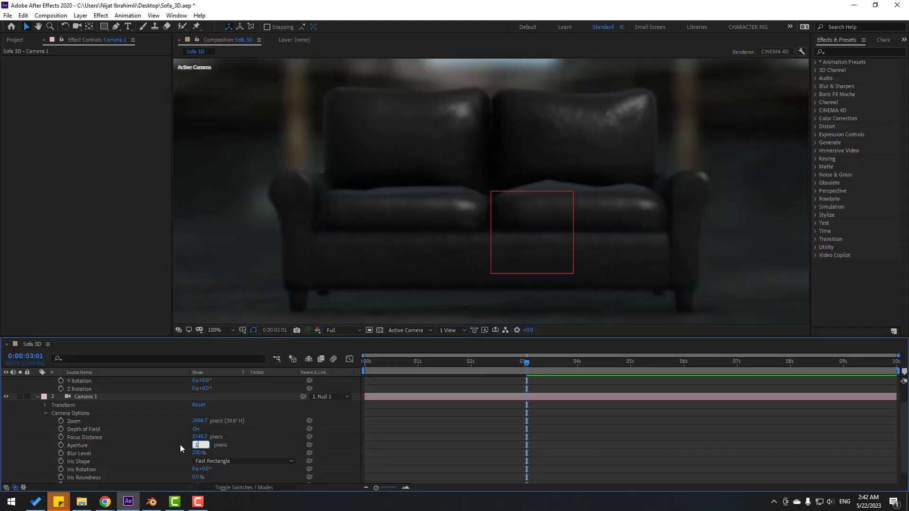
type("125")
key("Return")
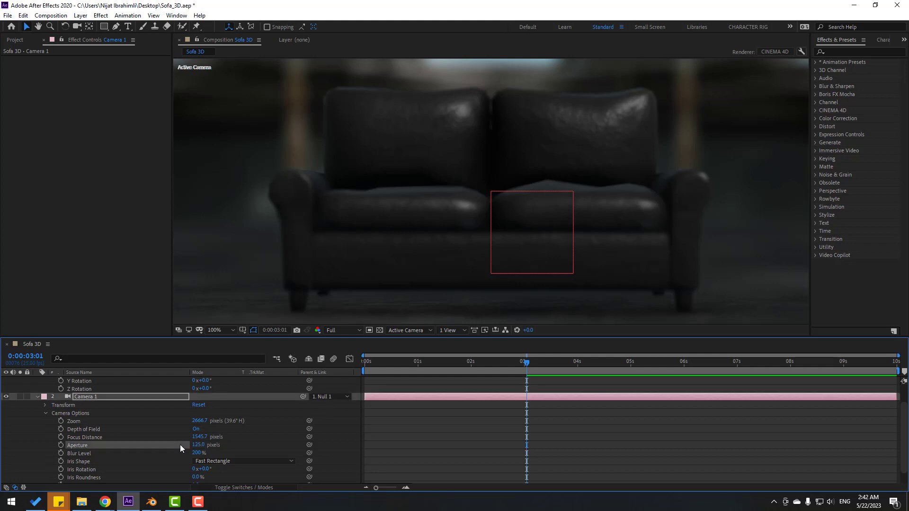
key("comma")
key("comma")
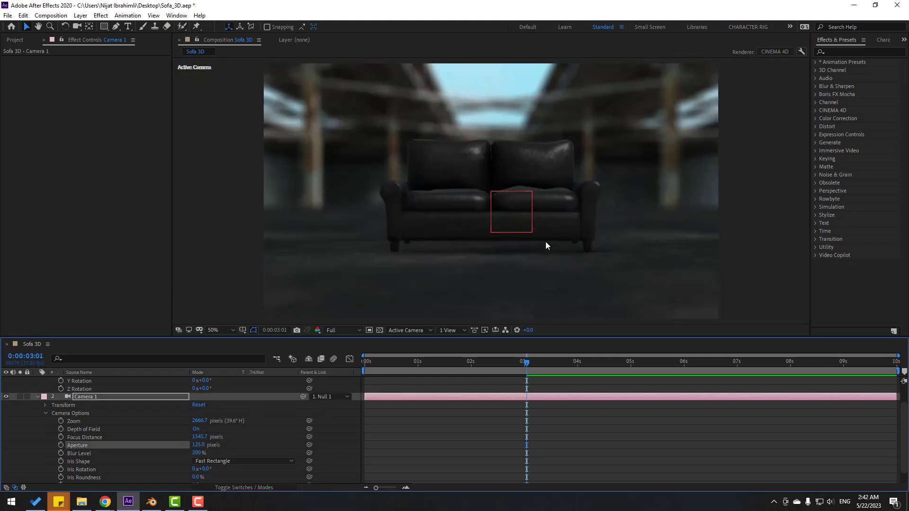
left_click(749, 185)
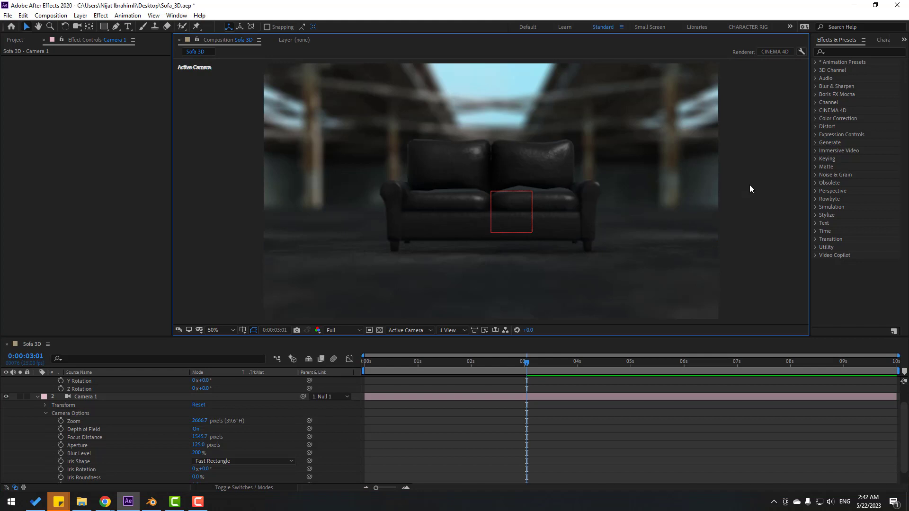
scroll(548, 241, "up", 1)
key("comma")
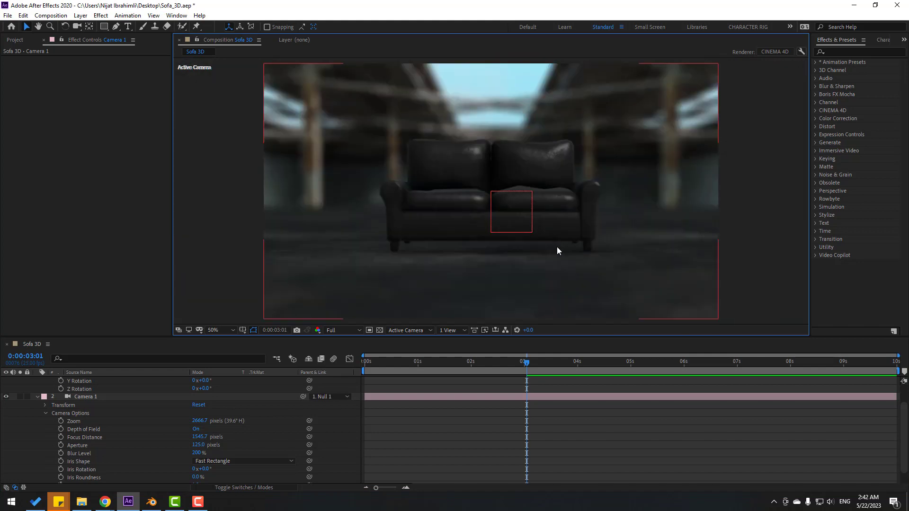
Lower the preview resolution to Quarter and add a position keyframe to Null 1 at 0:00:00:00
left_click(343, 331)
left_click(348, 382)
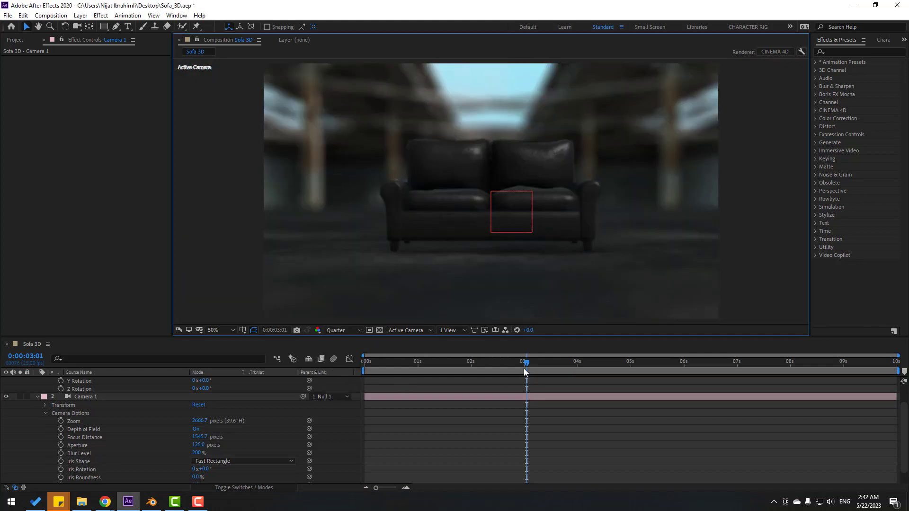
left_click_drag(518, 364, 340, 381)
scroll(132, 432, "up", 1)
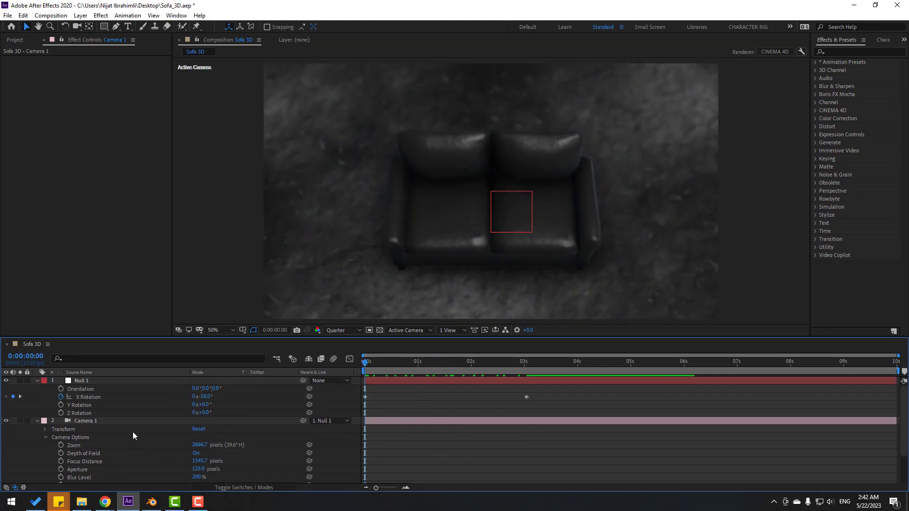
left_click(82, 381)
key("shift+p")
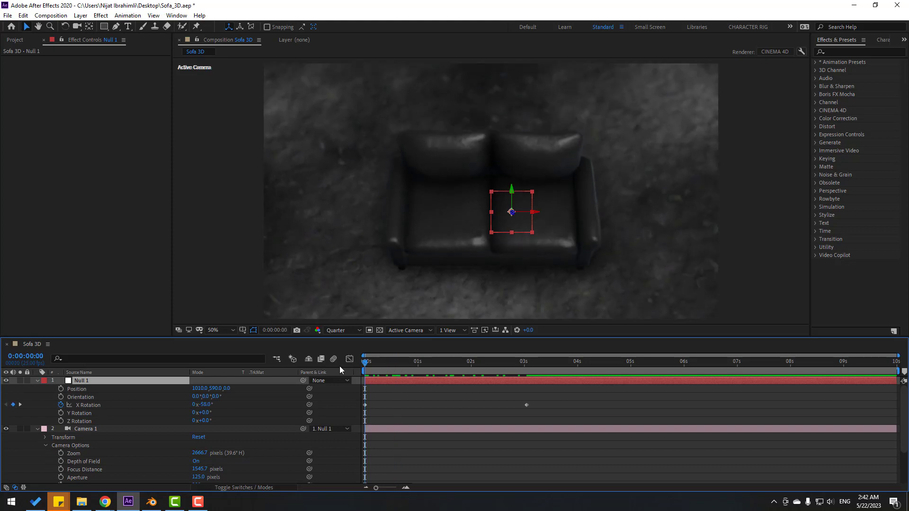
left_click(61, 388)
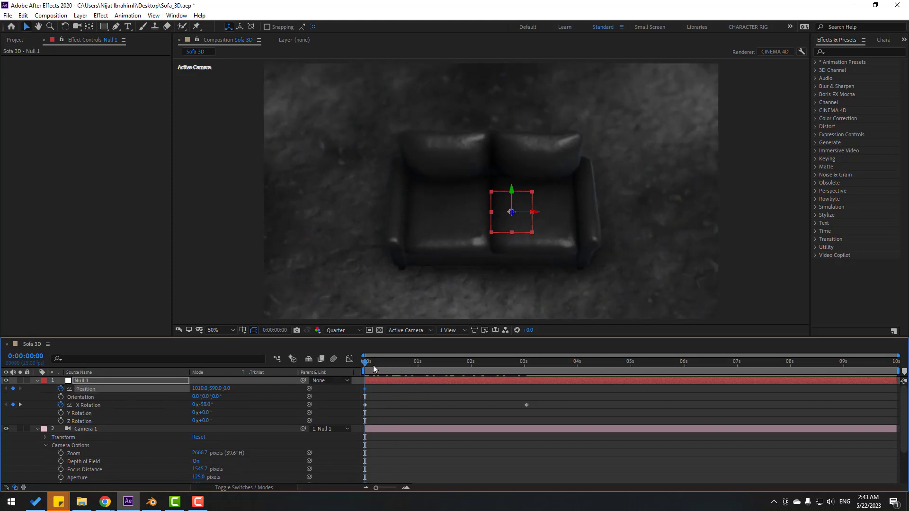
At 0:00:03:01, set Null 1's Z position to -155 and scrub through the camera move
left_click_drag(372, 364, 527, 362)
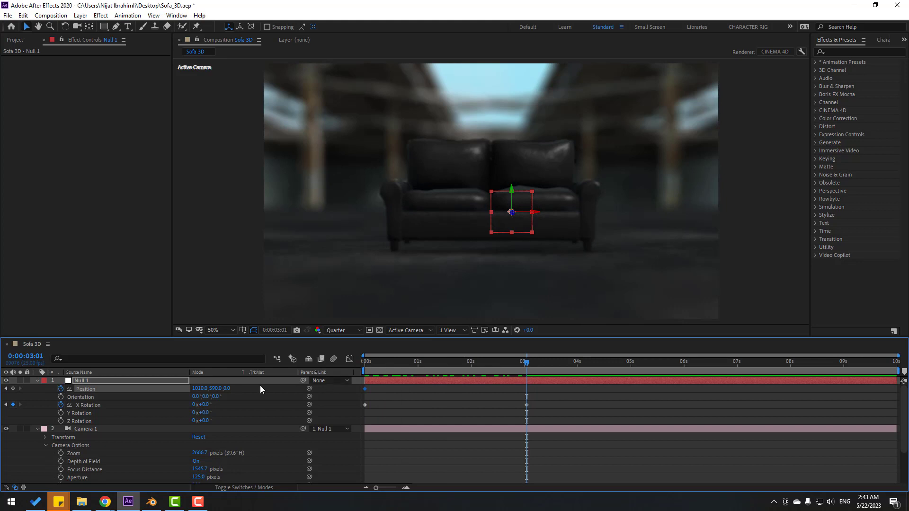
left_click_drag(225, 389, 160, 394)
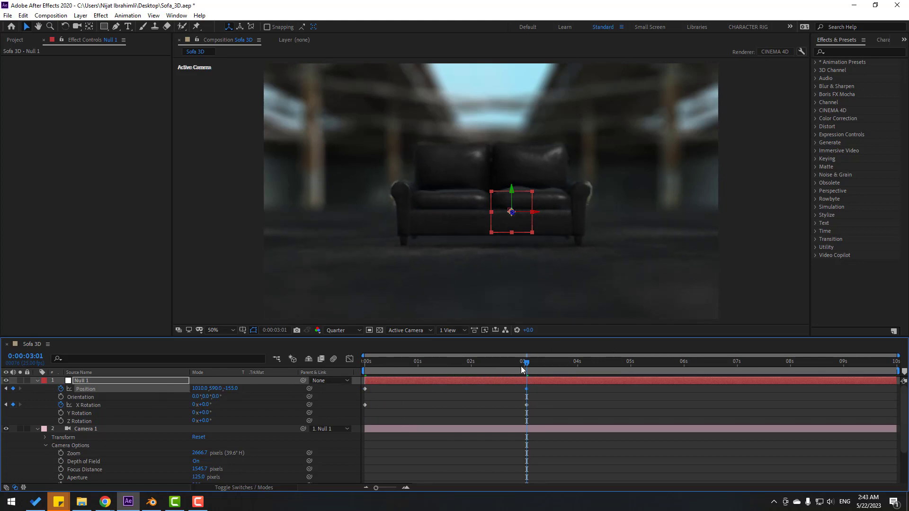
left_click_drag(526, 363, 385, 363)
left_click_drag(468, 352, 526, 350)
left_click(444, 411)
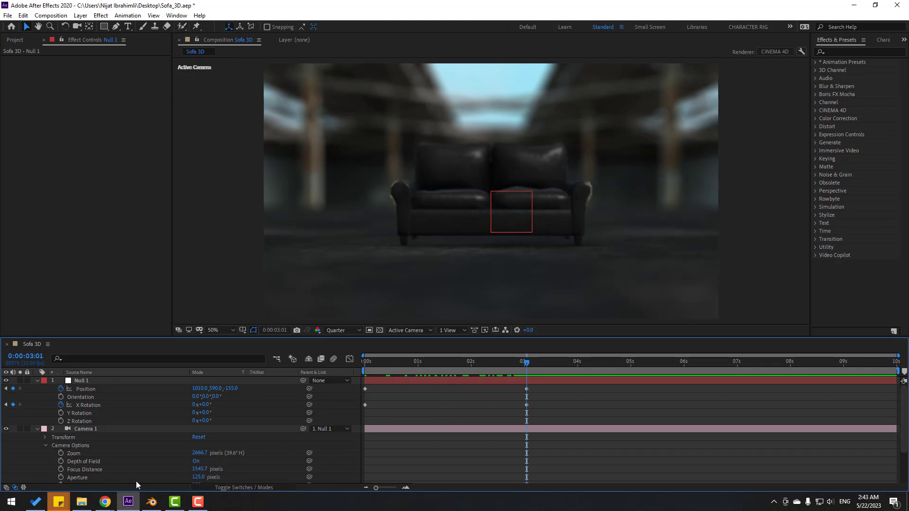
Set Camera 1's focus distance to about 1522.7 pixels and check the sofa's sharpness at Full preview resolution
left_click_drag(197, 469, 237, 468)
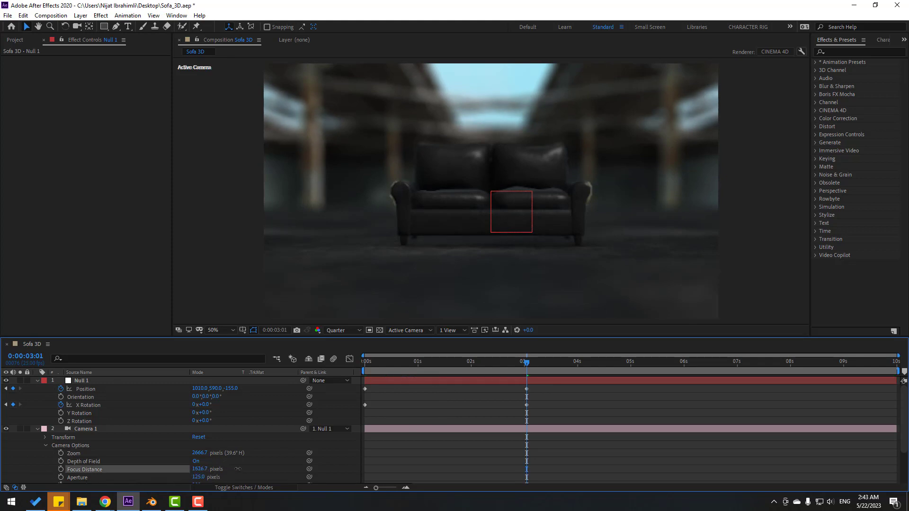
left_click_drag(96, 469, 265, 465)
left_click_drag(183, 465, 183, 466)
scroll(509, 213, "up", 2)
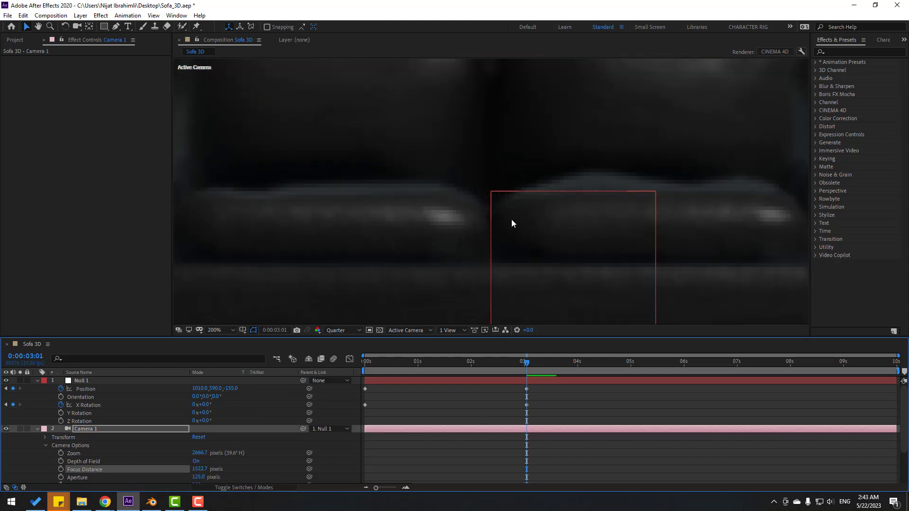
scroll(505, 233, "down", 1)
left_click(336, 332)
left_click(337, 330)
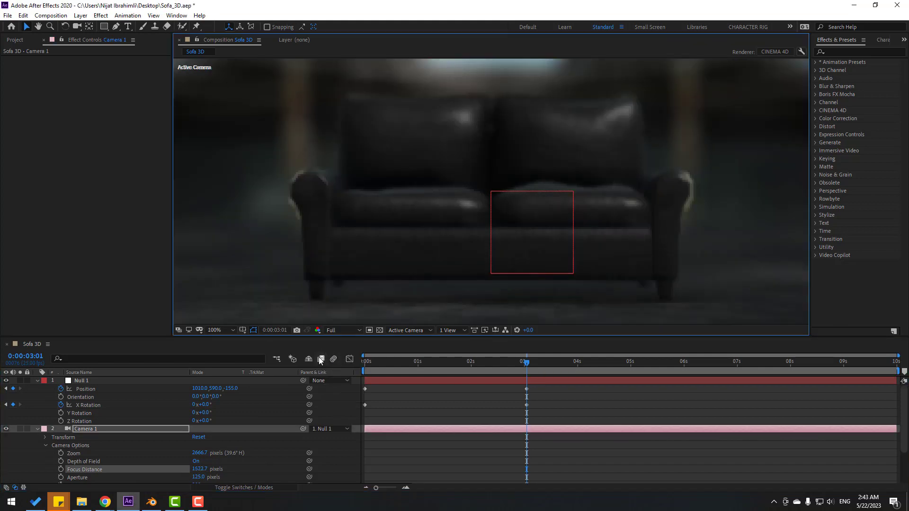
left_click(334, 353)
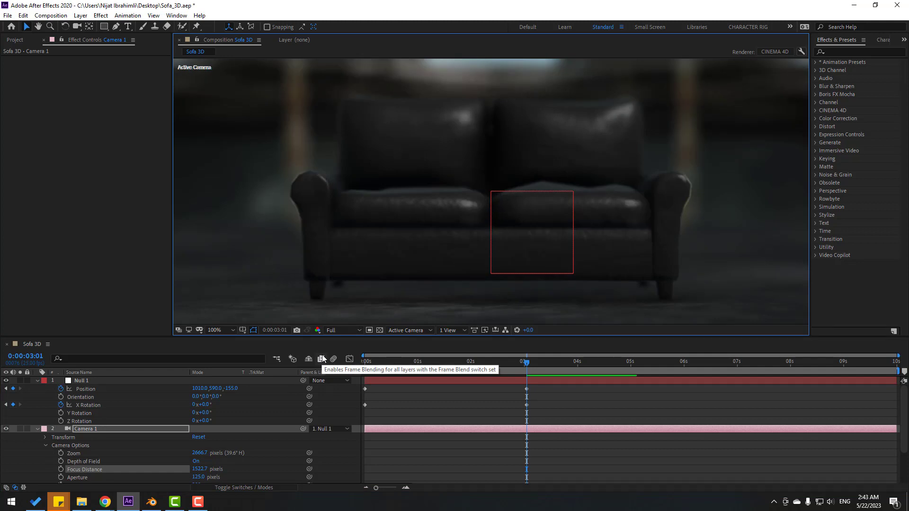
scroll(423, 243, "down", 1)
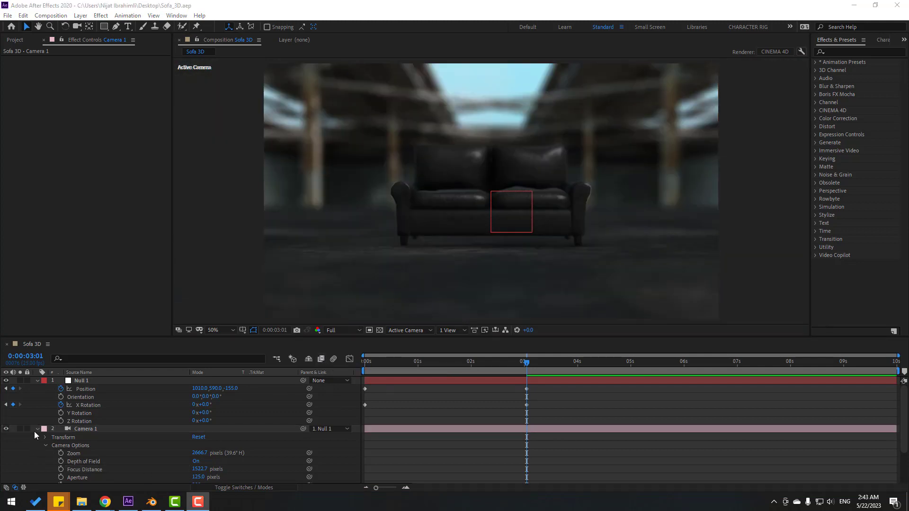
left_click(36, 430)
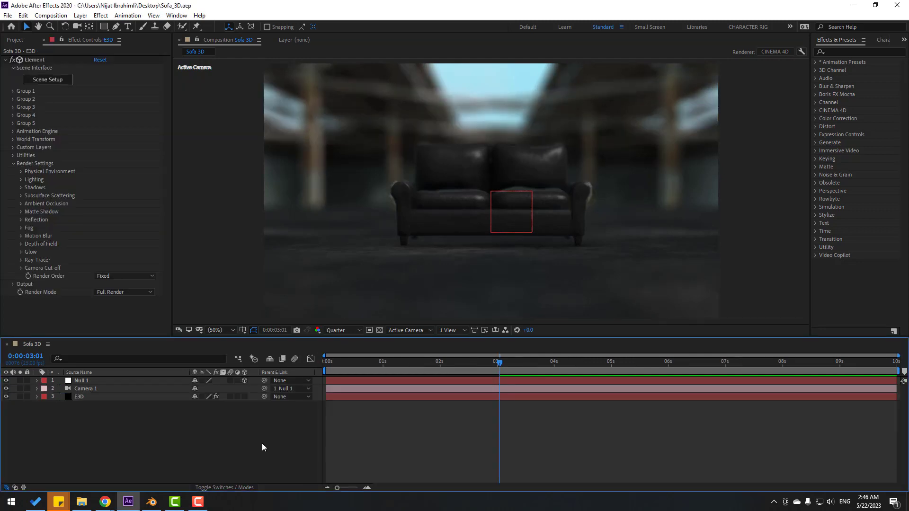
Add a white spot light with 100% intensity, 90° cone angle, 50% cone feather, no falloff and no shadows
right_click(143, 431)
mouse_move(227, 327)
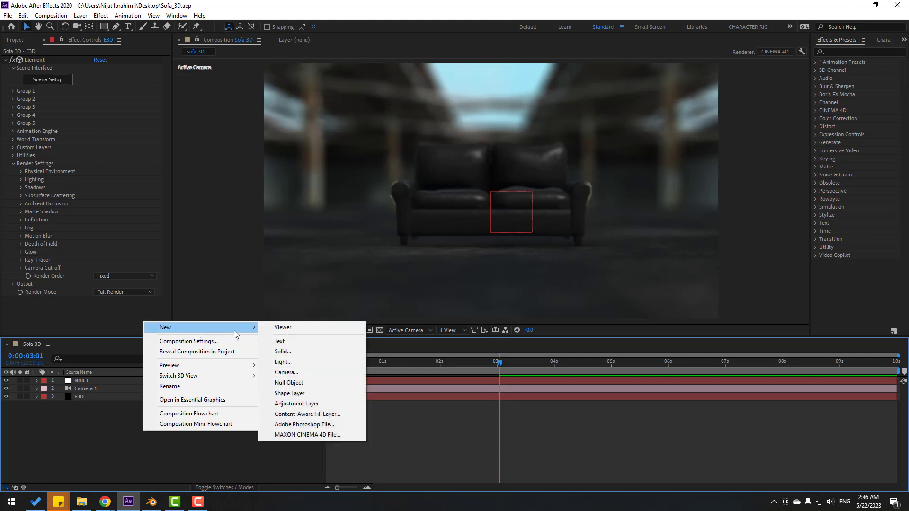
left_click(291, 363)
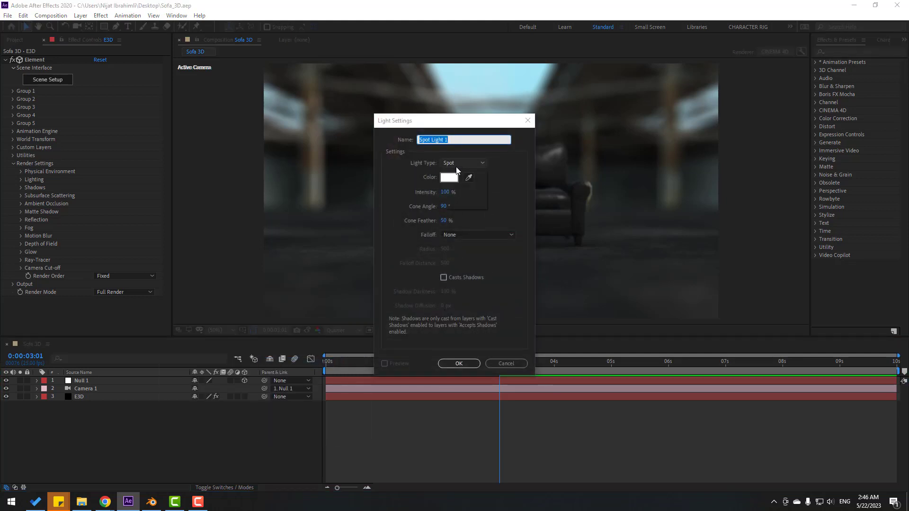
left_click(457, 164)
left_click(459, 183)
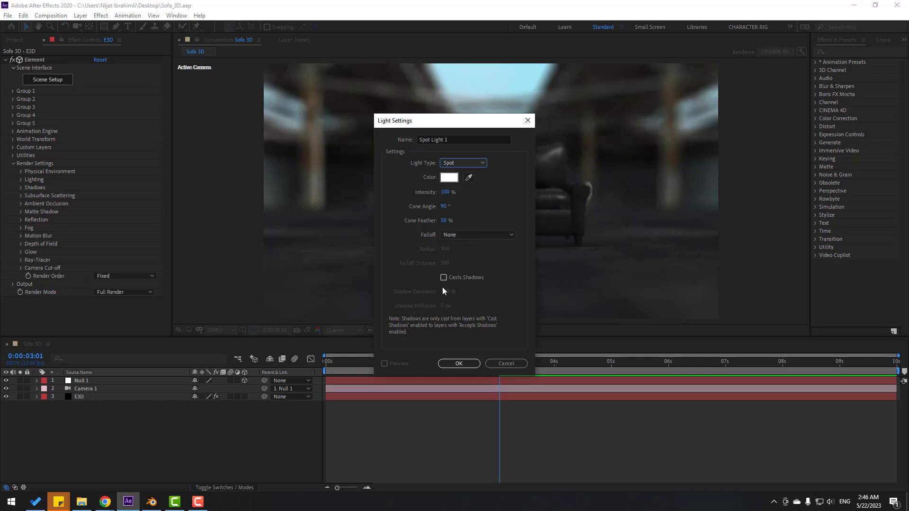
left_click(455, 362)
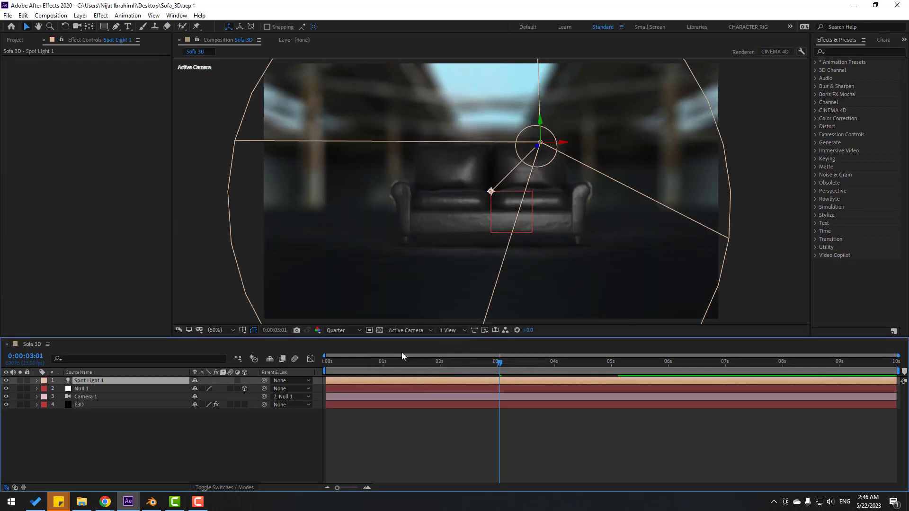
Split the composition view into two horizontal views, showing Active Camera beside the Top view
left_click(453, 330)
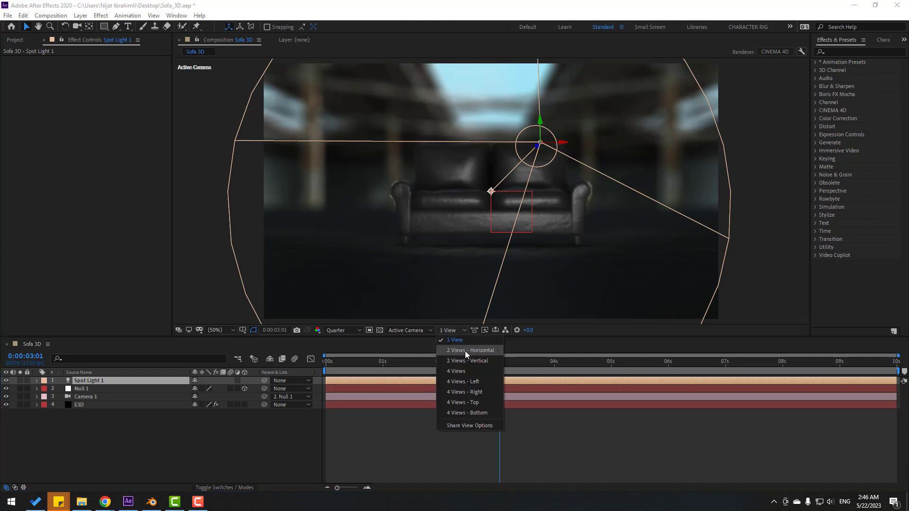
left_click(474, 350)
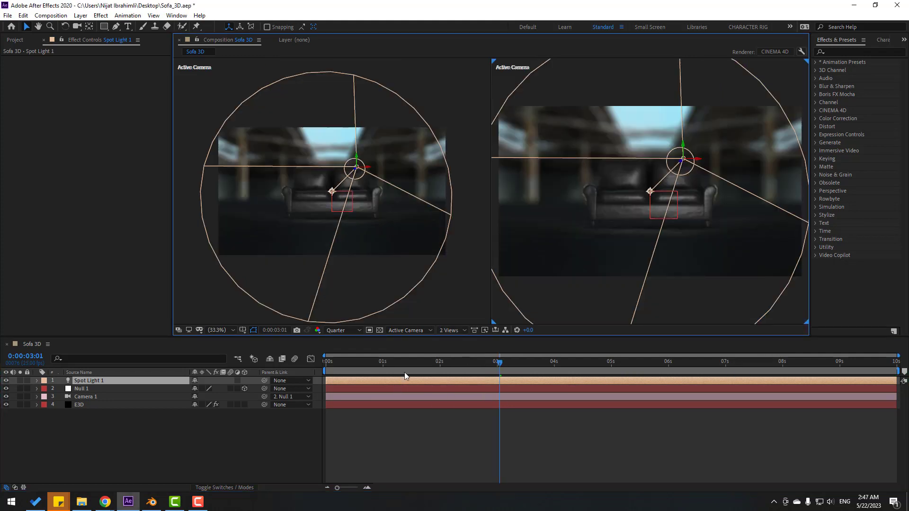
left_click(417, 331)
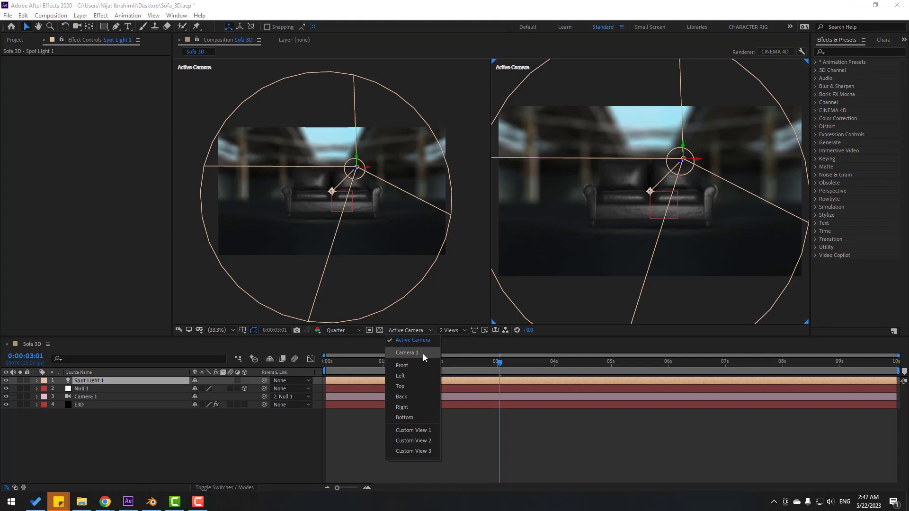
left_click(404, 386)
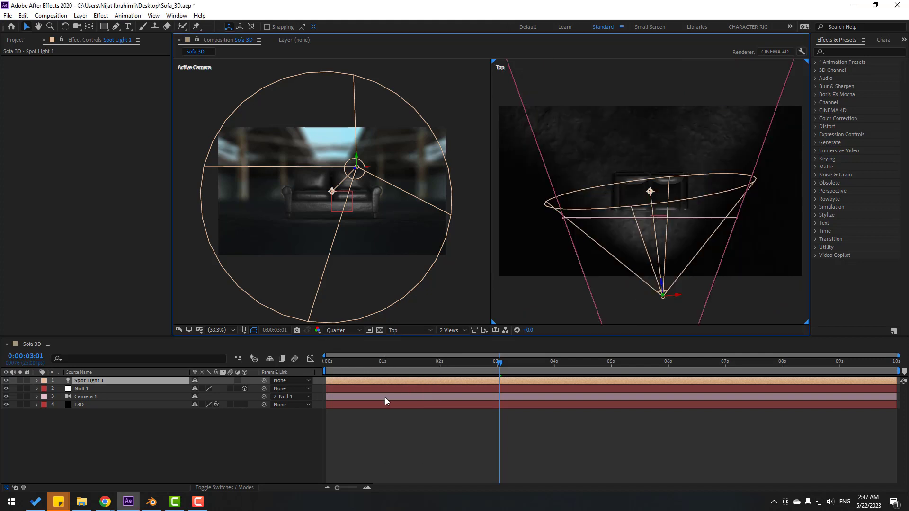
Move Spot Light 1 high above the sofa and farther in front of it, toward the camera
left_click_drag(631, 231, 612, 207)
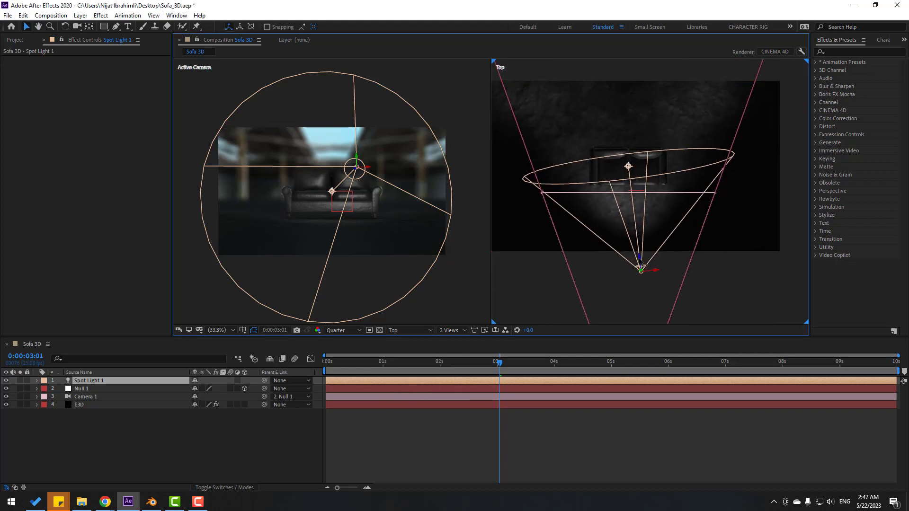
left_click_drag(641, 268, 648, 198)
key("v")
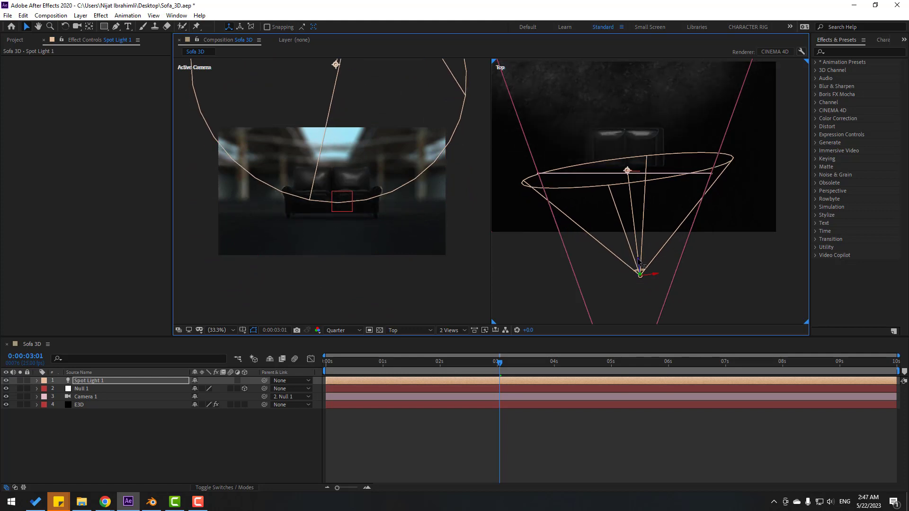
left_click_drag(640, 266, 646, 322)
left_click_drag(662, 284, 660, 200)
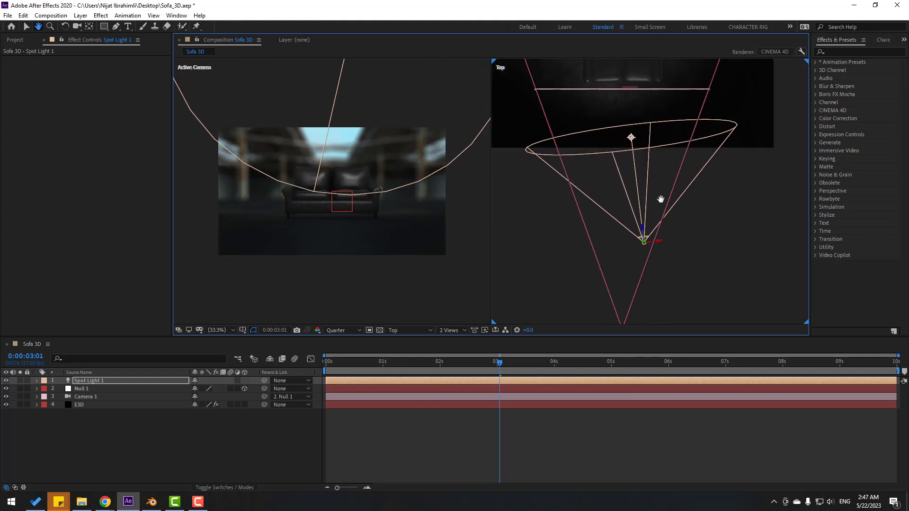
scroll(368, 185, "down", 2)
scroll(364, 152, "up", 1)
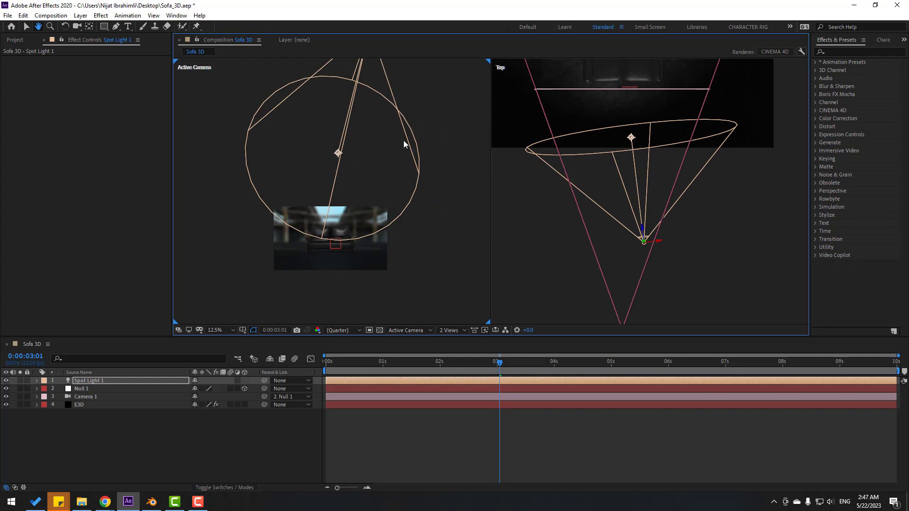
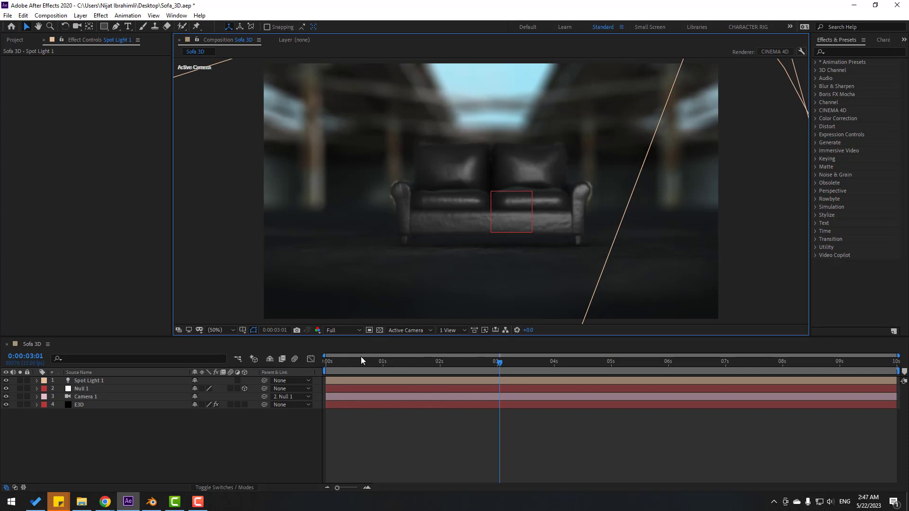
Toggle Spot Light 1's visibility off and on to compare the sofa with and without the light
left_click(92, 382)
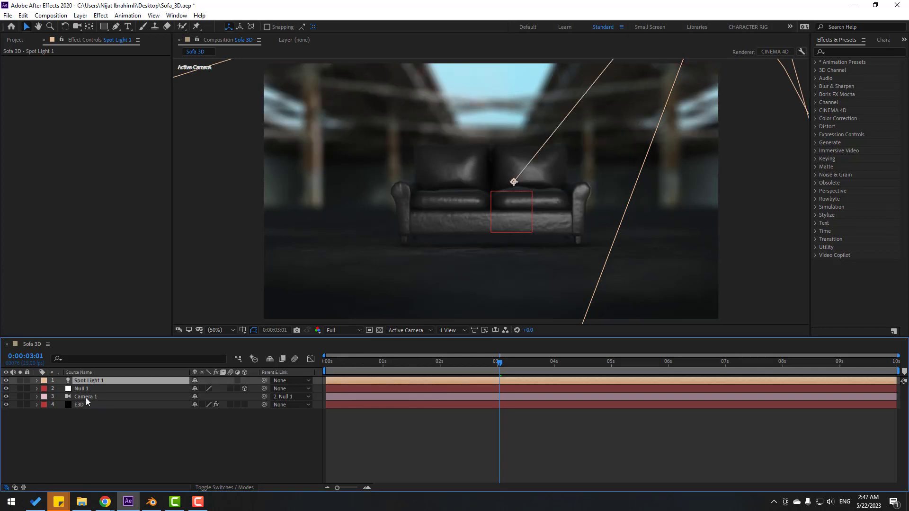
left_click(6, 381)
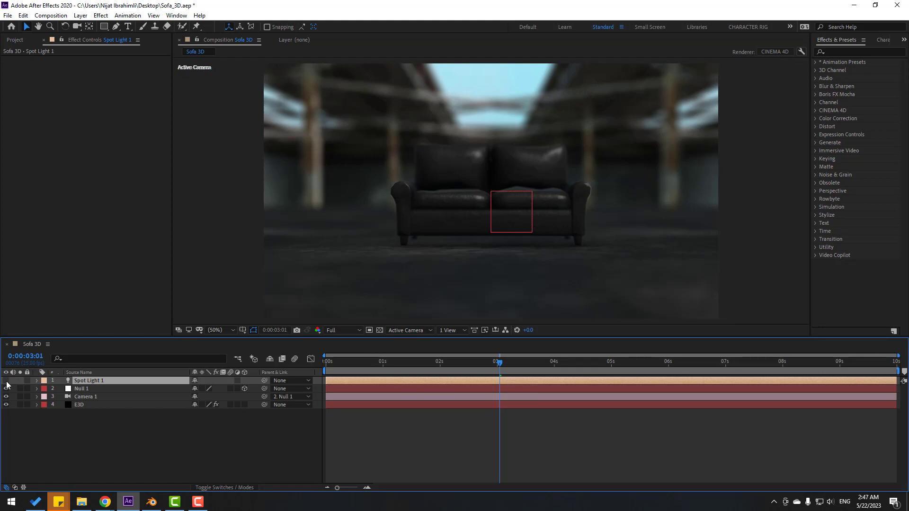
left_click(6, 381)
left_click(6, 382)
left_click(6, 382)
Set Spot Light 1's color to pale blue BDE0EF and lower the preview resolution to Quarter
left_click(37, 381)
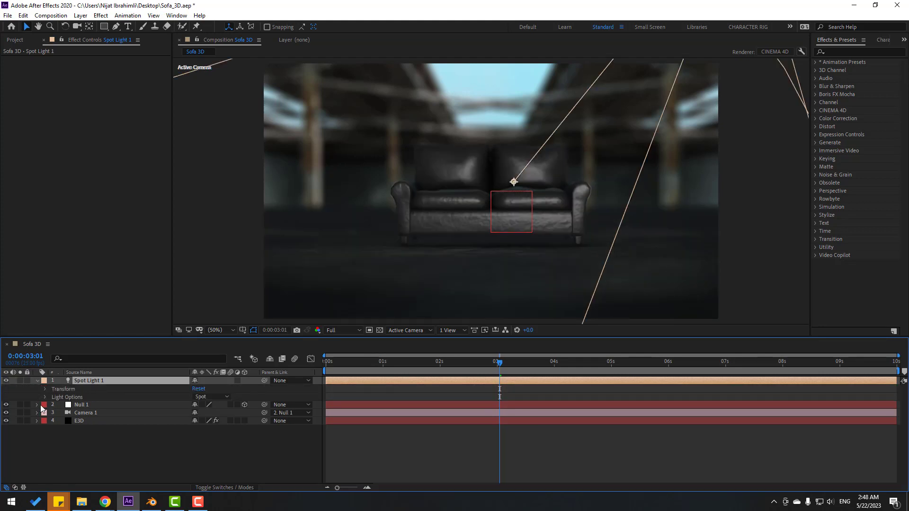
left_click(45, 398)
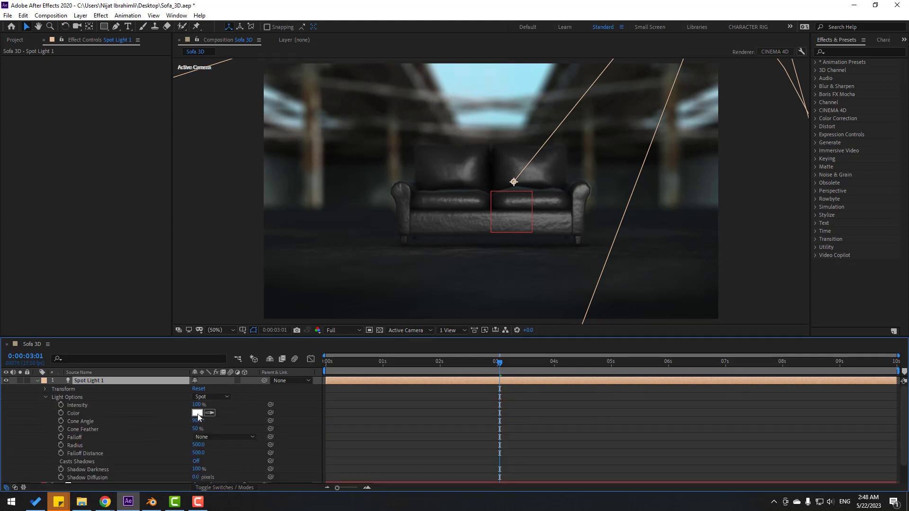
left_click(197, 413)
left_click(481, 419)
mouse_move(410, 400)
left_mouse_down()
mouse_move(358, 382)
mouse_move(371, 370)
left_mouse_up()
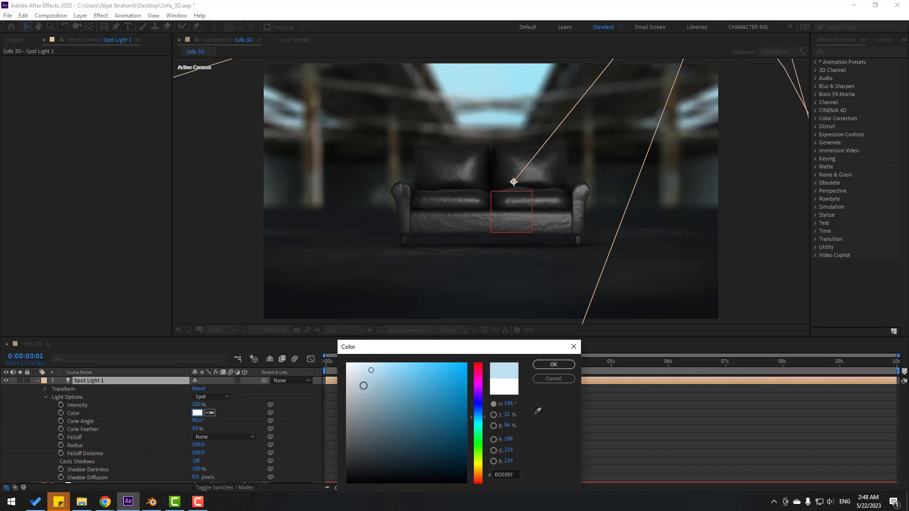
left_click(543, 364)
left_click(341, 331)
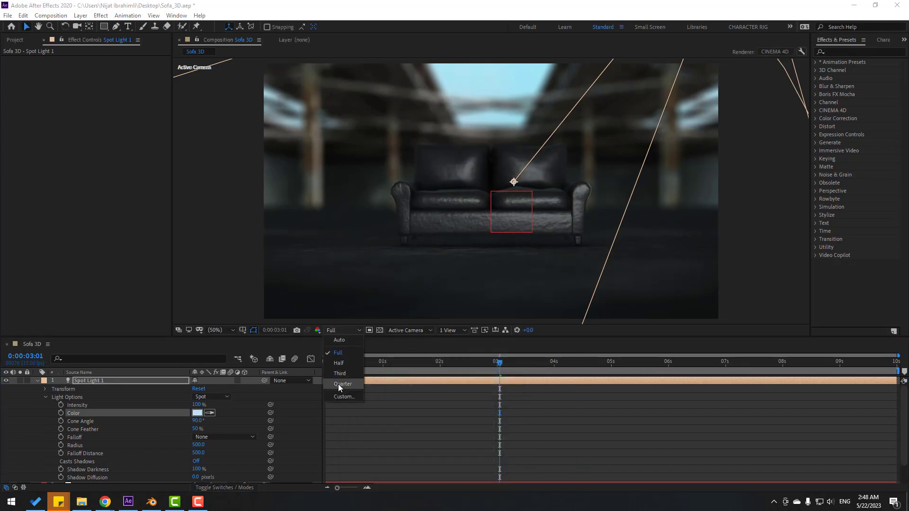
left_click(338, 384)
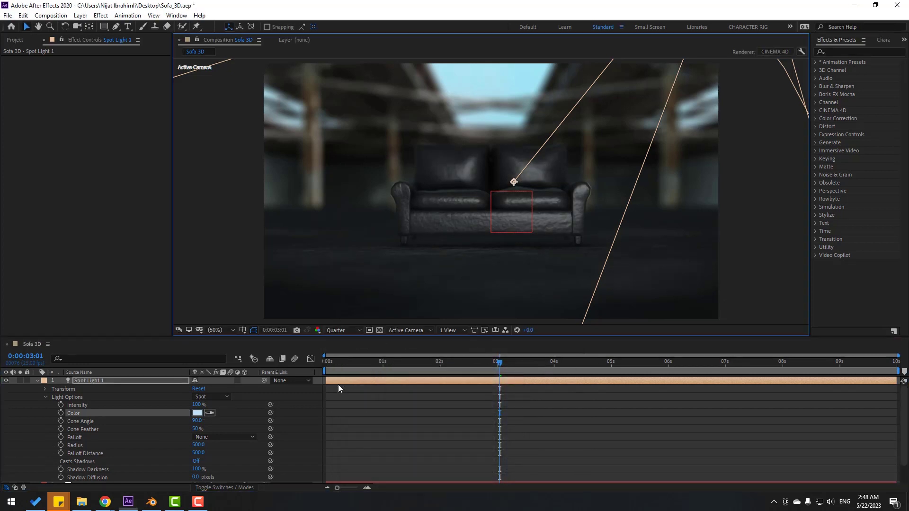
Try a warm orange-yellow color, FFE4B0, on Spot Light 1
left_click(198, 413)
left_click(481, 466)
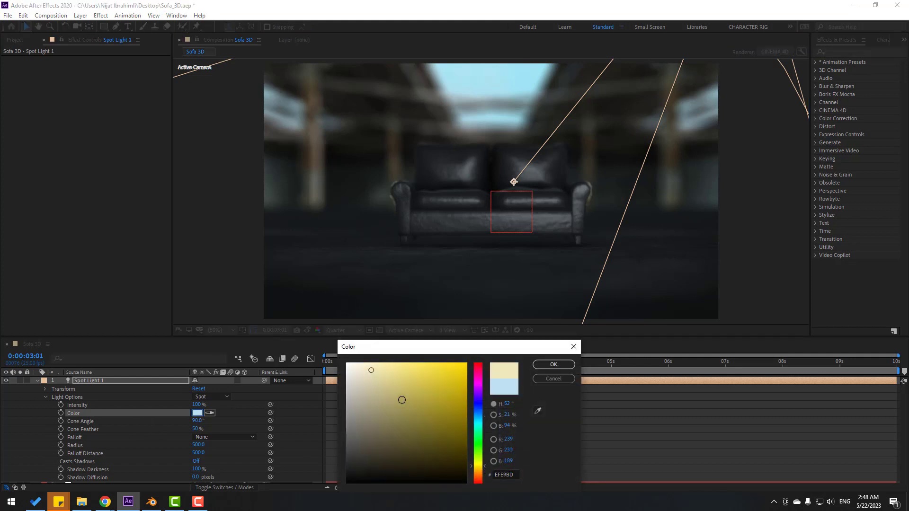
left_click(478, 477)
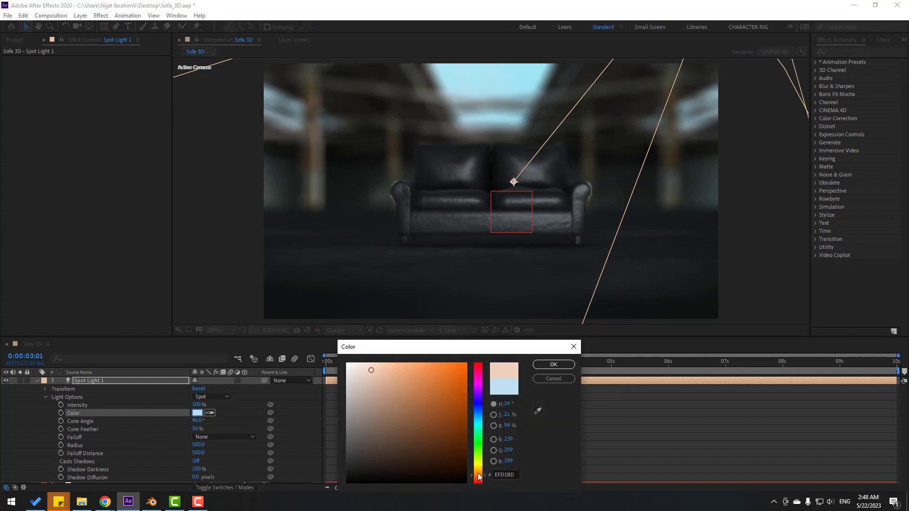
left_click_drag(478, 473, 479, 471)
left_click_drag(369, 381, 380, 358)
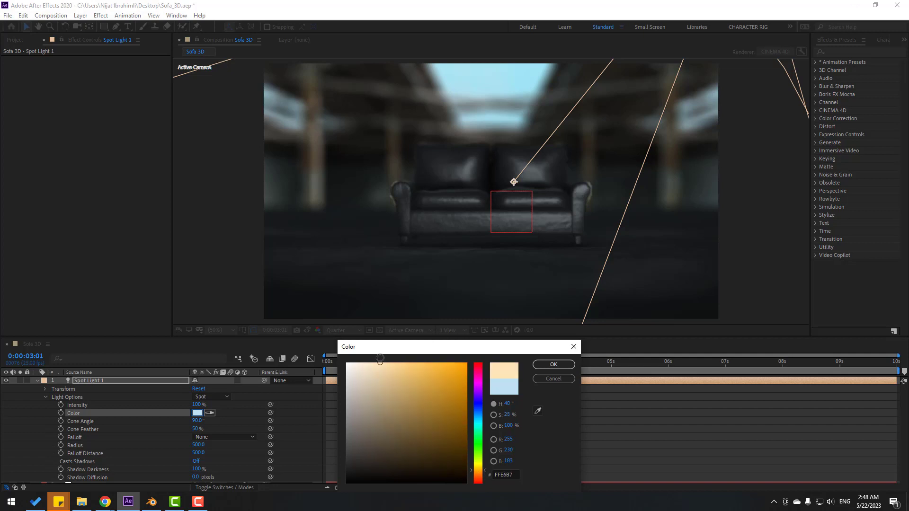
left_click(540, 363)
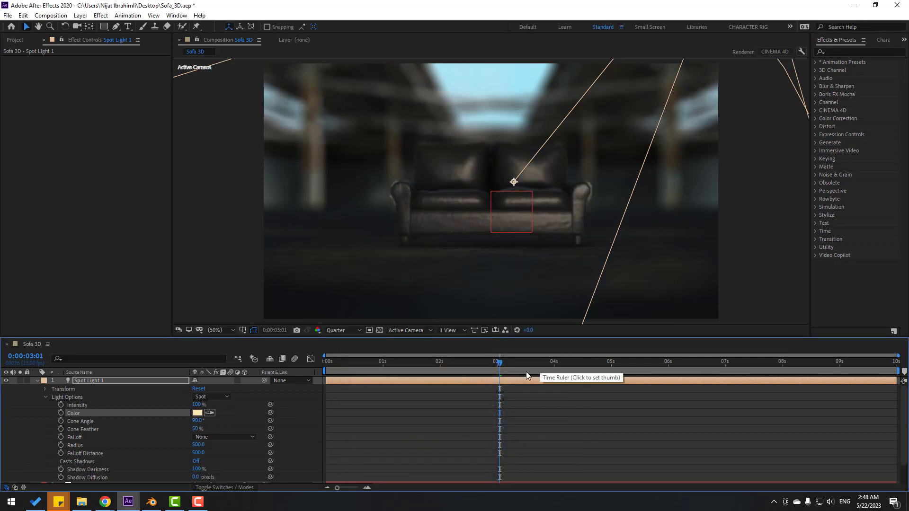
Change Spot Light 1's color to light blue B0EAFF
left_click(198, 413)
left_click(478, 418)
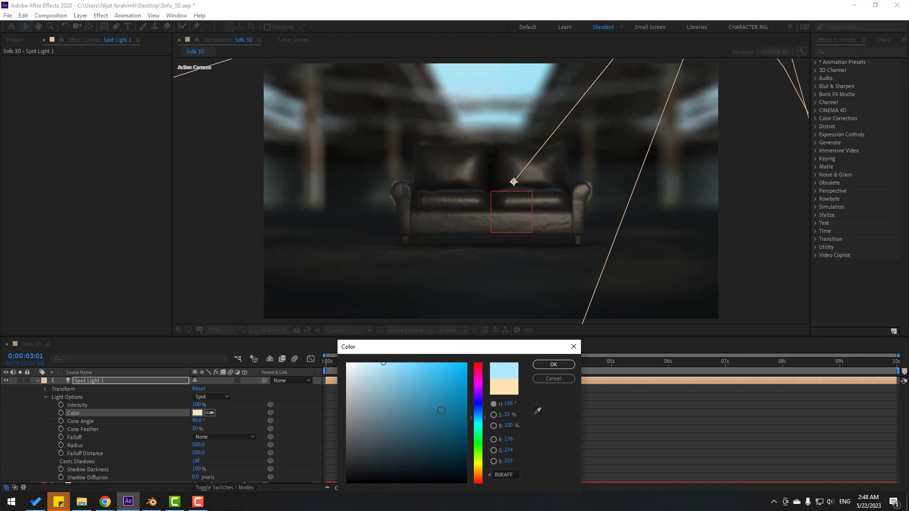
left_click(563, 365)
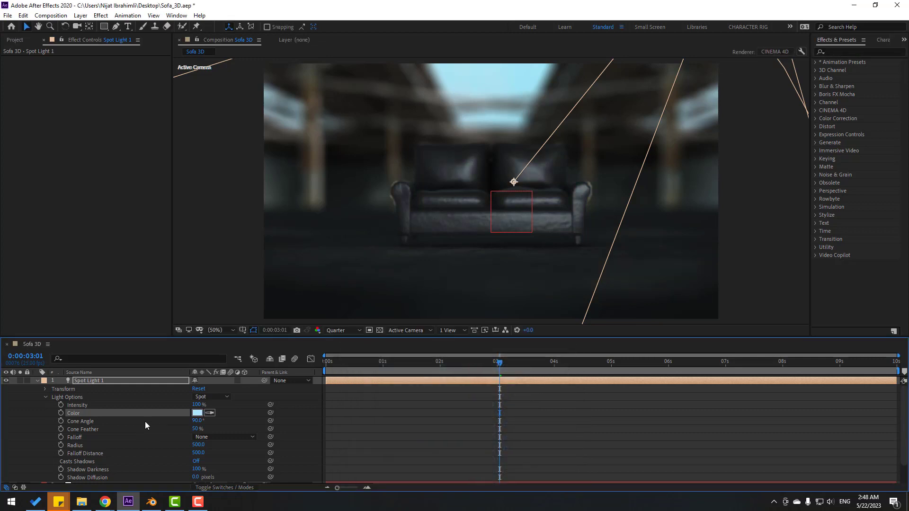
Start animating Spot Light 1's intensity with a keyframe of 8% at the beginning of the timeline
mouse_move(197, 405)
left_mouse_down()
mouse_move(175, 405)
mouse_move(254, 401)
mouse_move(205, 406)
left_mouse_up()
left_click_drag(500, 362, 293, 365)
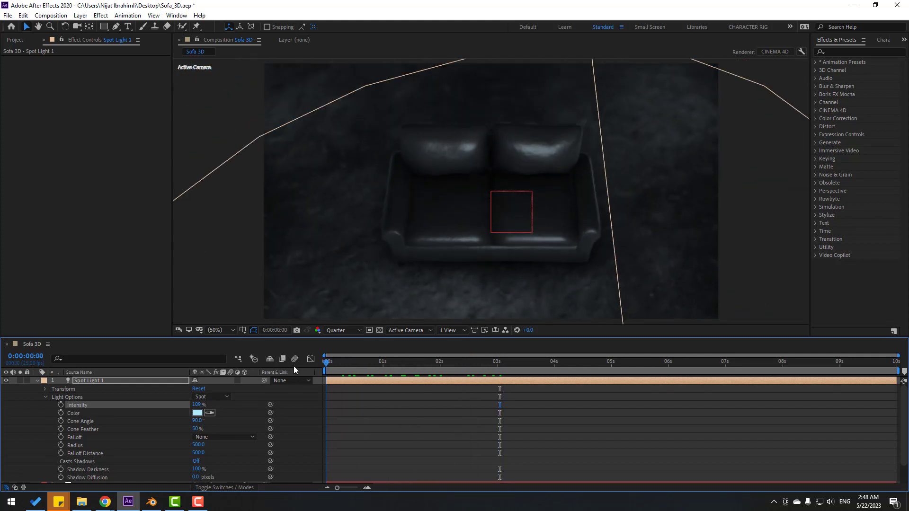
left_click(61, 405)
left_click_drag(198, 408, 148, 404)
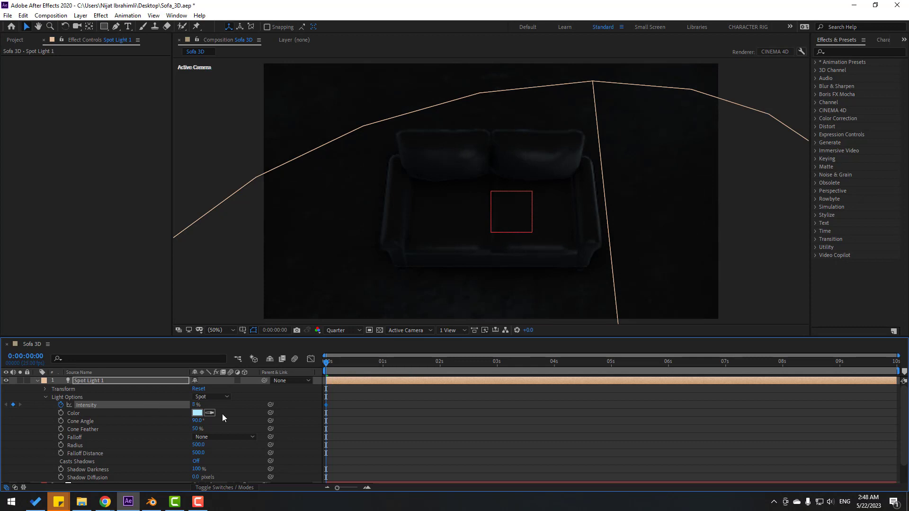
Keyframe Spot Light 1's intensity at 110% at 0:00:02:14 and preview the light's fade-in
left_click_drag(342, 367, 471, 362)
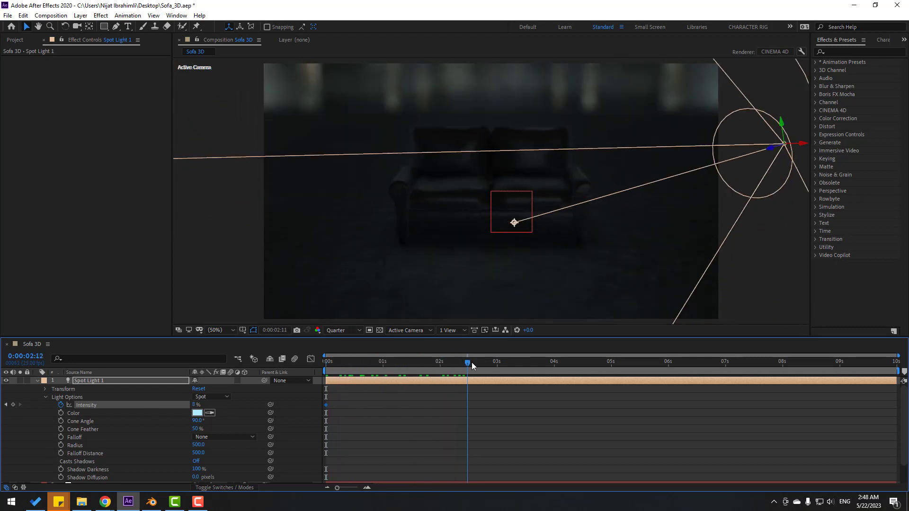
left_click(193, 405)
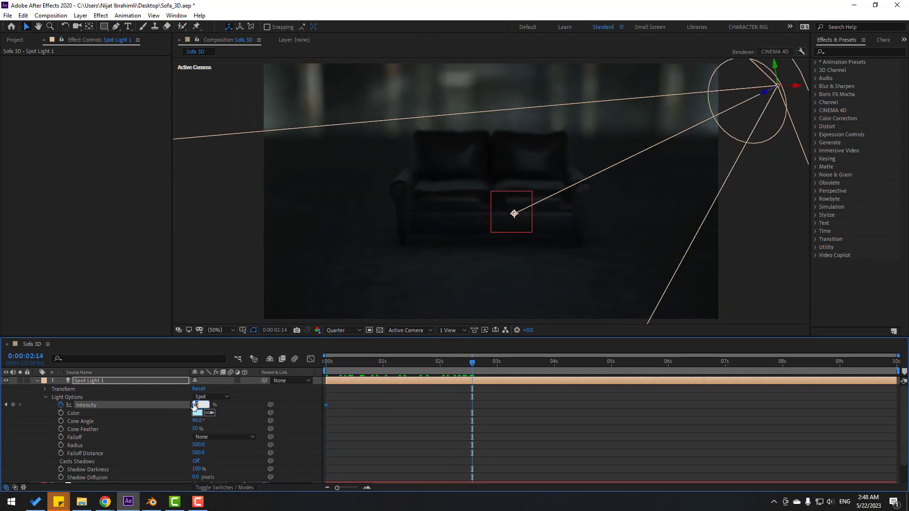
type("110")
key("Return")
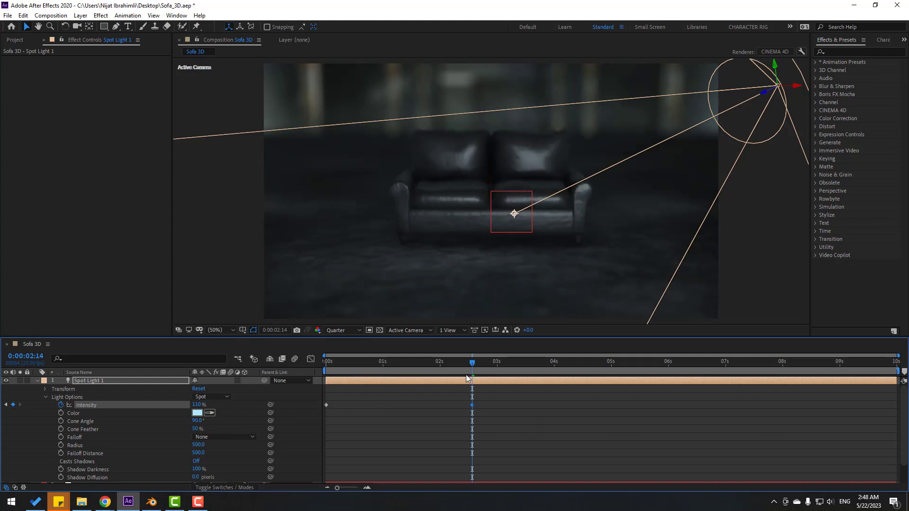
left_click_drag(480, 364, 362, 382)
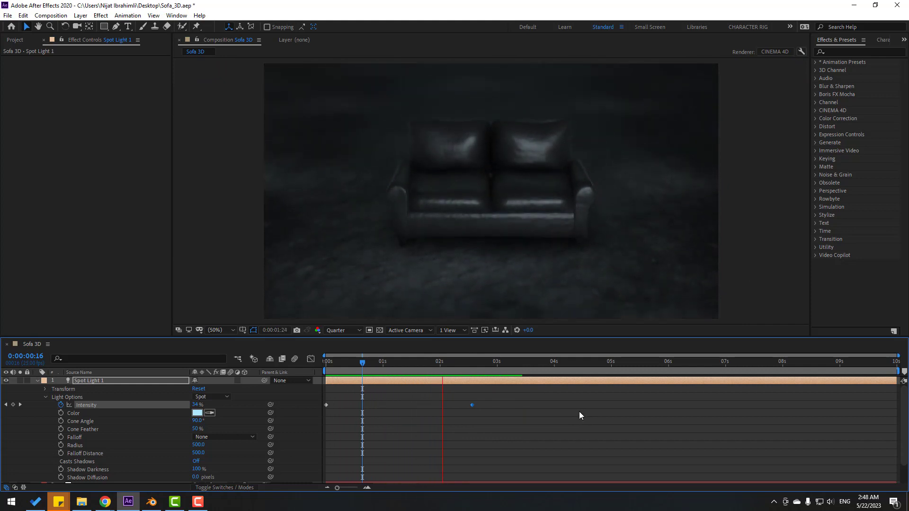
key("space")
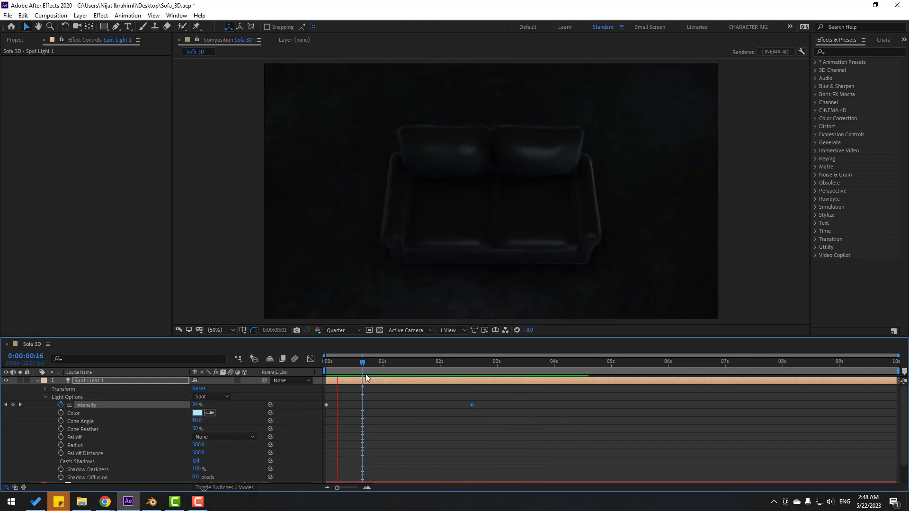
Apply Easy Ease to all of Null 1's Position and X Rotation keyframes
left_click(37, 381)
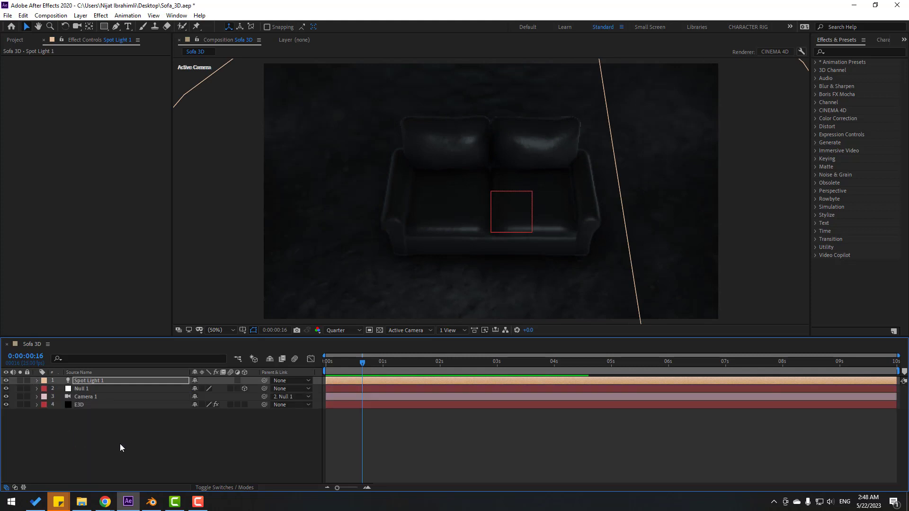
left_click(120, 444)
left_click(87, 388)
key("u")
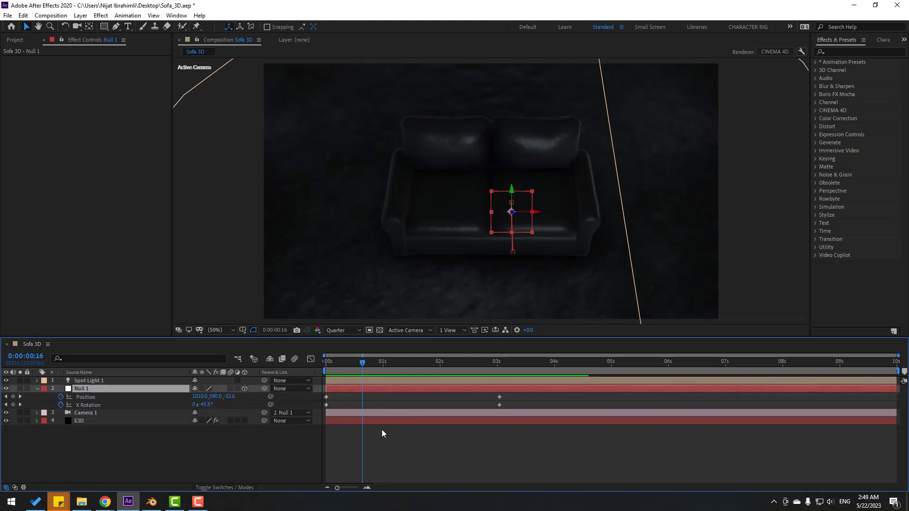
left_click_drag(513, 393, 325, 417)
right_click(327, 405)
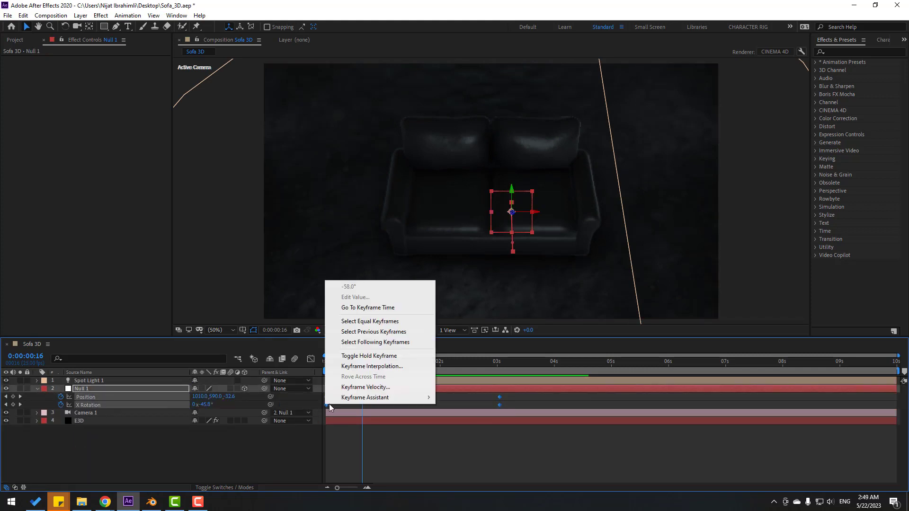
mouse_move(378, 397)
left_click(504, 429)
Lengthen the incoming ease of Null 1's last keyframes in the speed graph for a slower stop, and preview the camera move
left_click(310, 359)
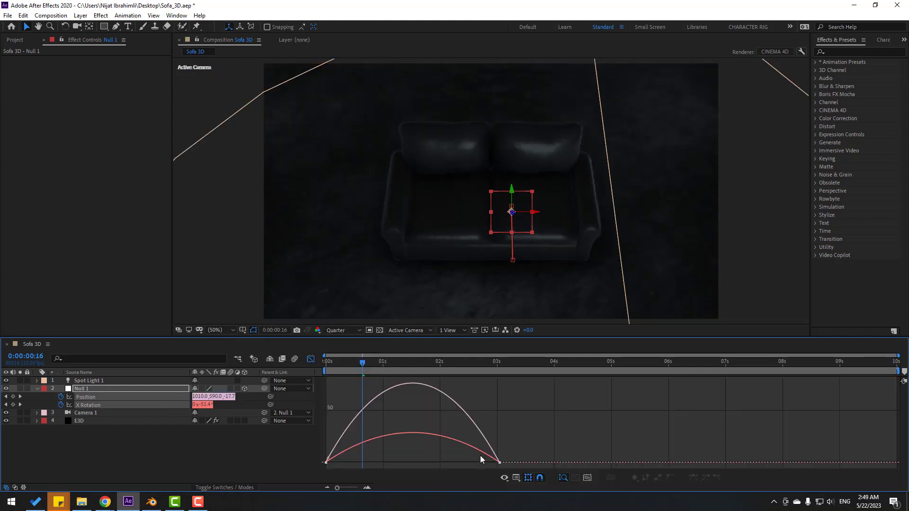
left_click(500, 461)
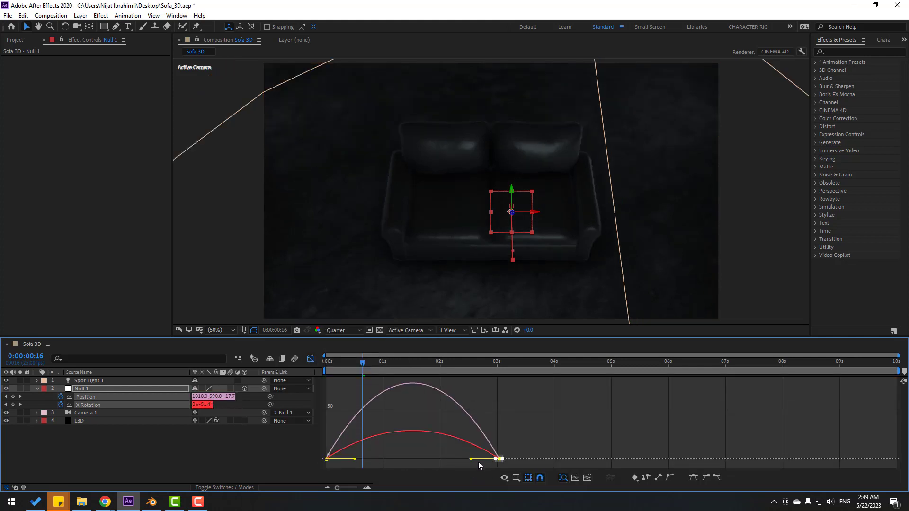
left_click_drag(475, 460, 431, 460)
key("space")
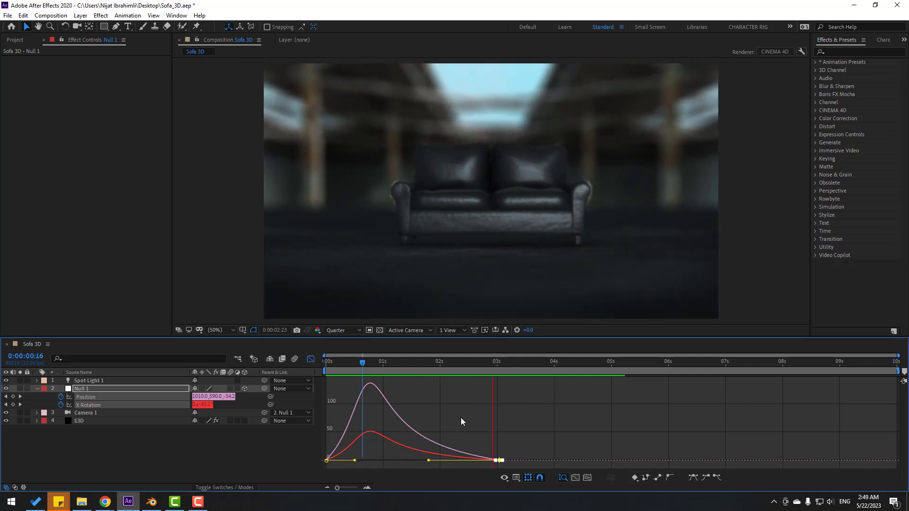
left_click(539, 364)
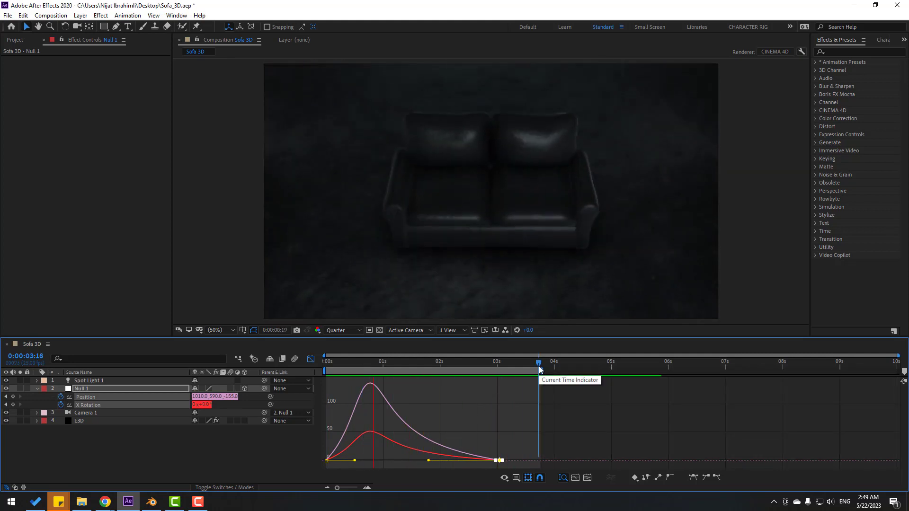